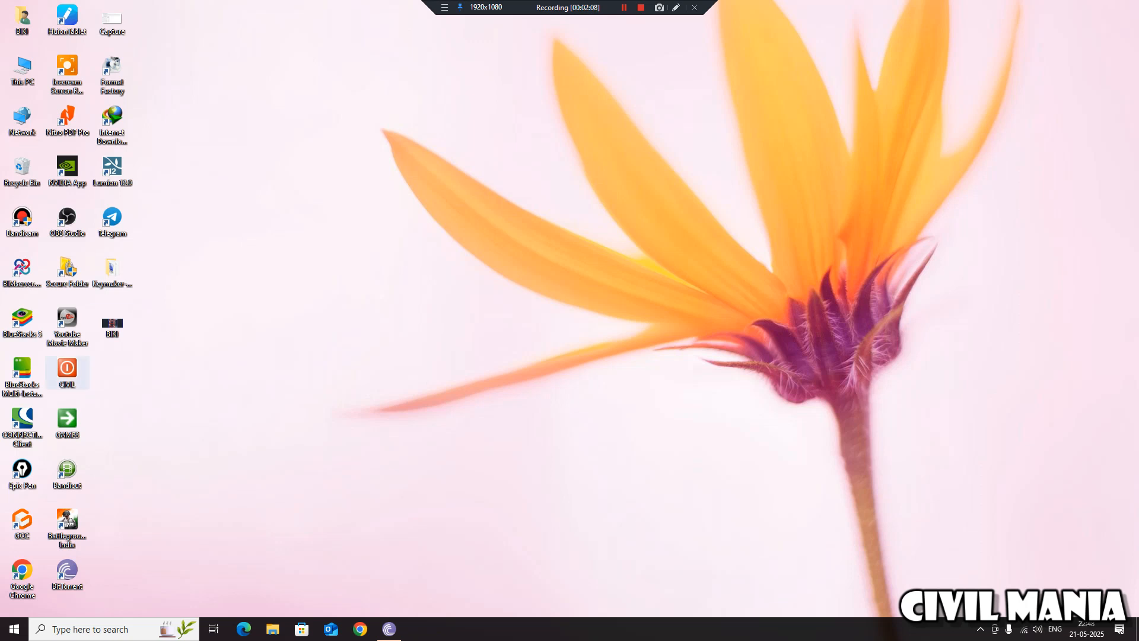
Step: Launch ETABS 22 from the CIVIL desktop folder and start a new model
double_click(67, 371)
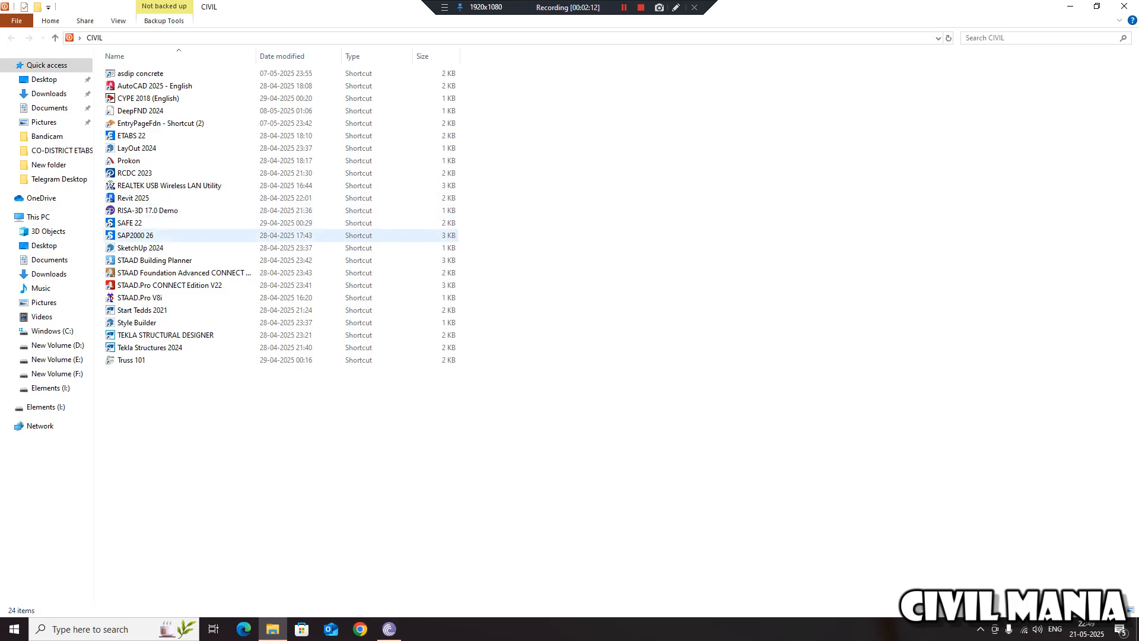
double_click(131, 136)
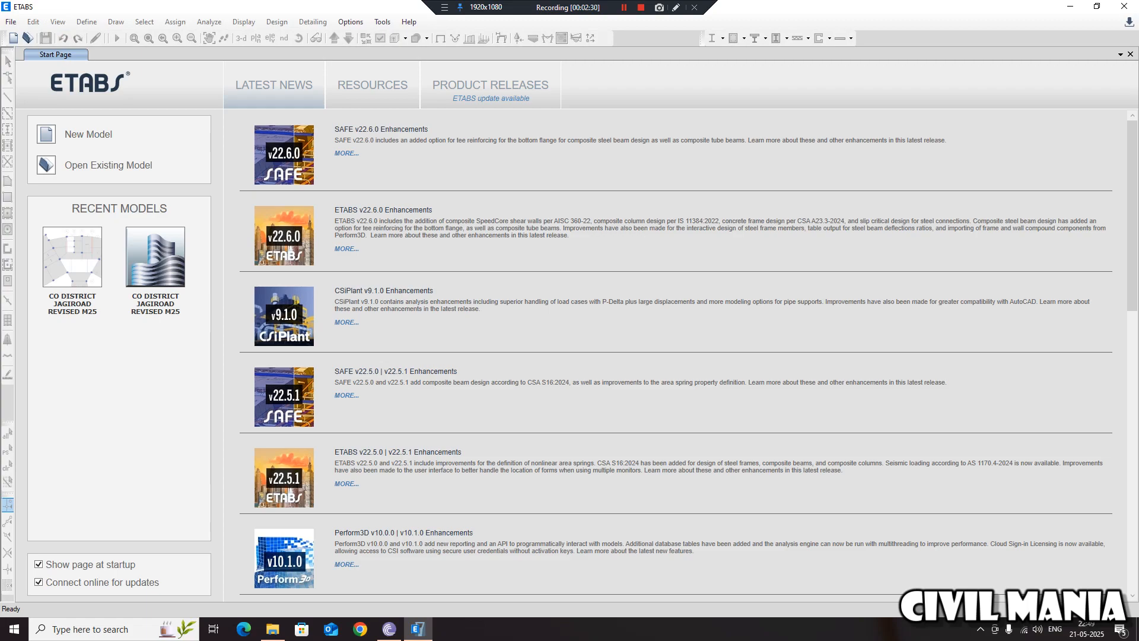
key("ctrl+n")
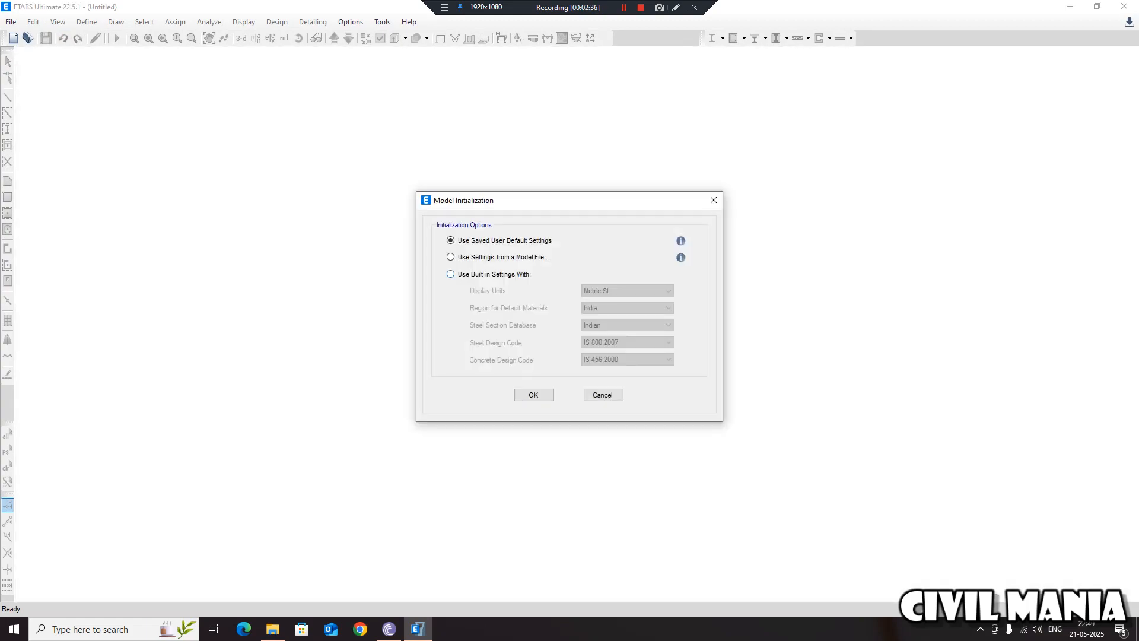
Step: Initialize the model with built-in settings, using Metric SI display units and India as the default materials region
left_click(451, 274)
left_click(628, 290)
left_click(628, 290)
left_click(628, 291)
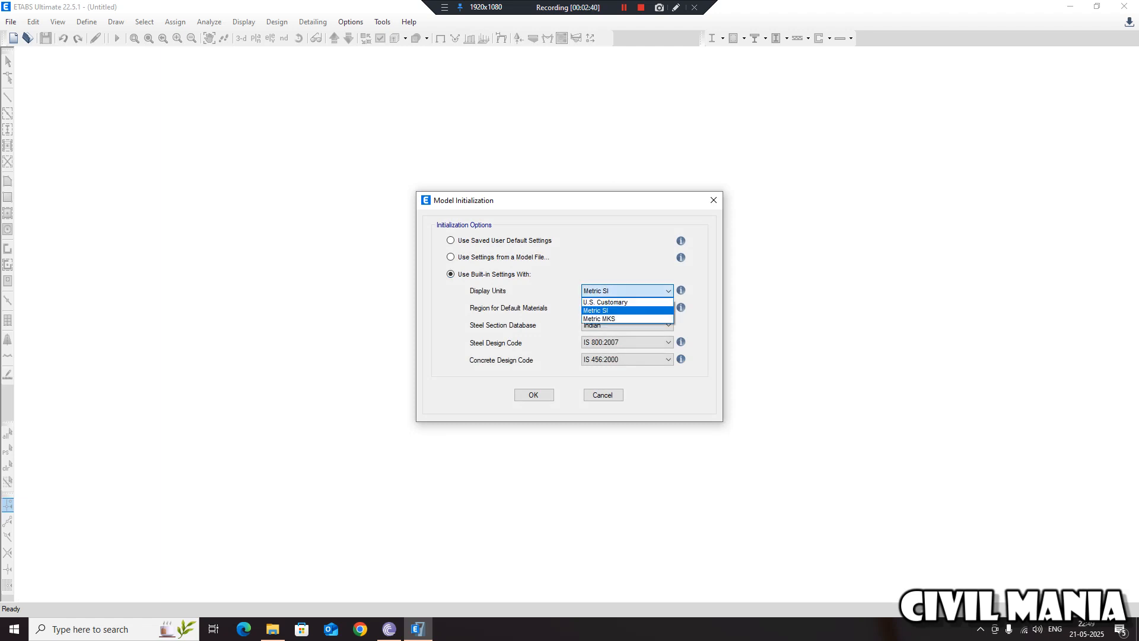
left_click(628, 291)
left_click(627, 307)
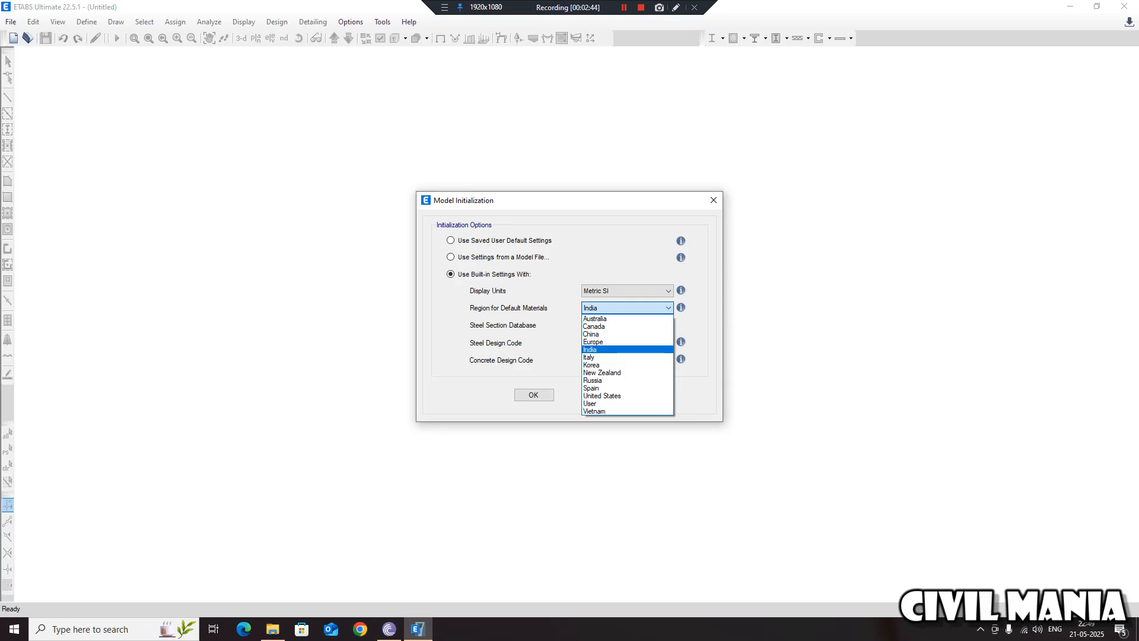
left_click(617, 350)
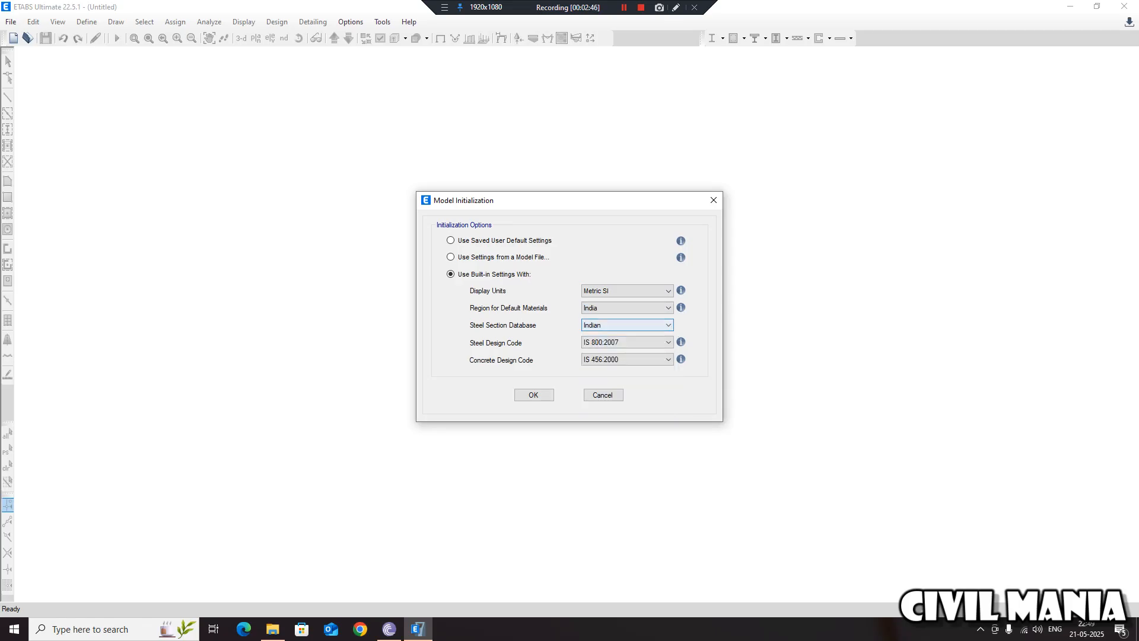
Step: Select the Indian steel section database, IS 800:2007 steel code and IS 456:2000 concrete code, and accept the initialization settings
left_click(627, 325)
left_click(620, 481)
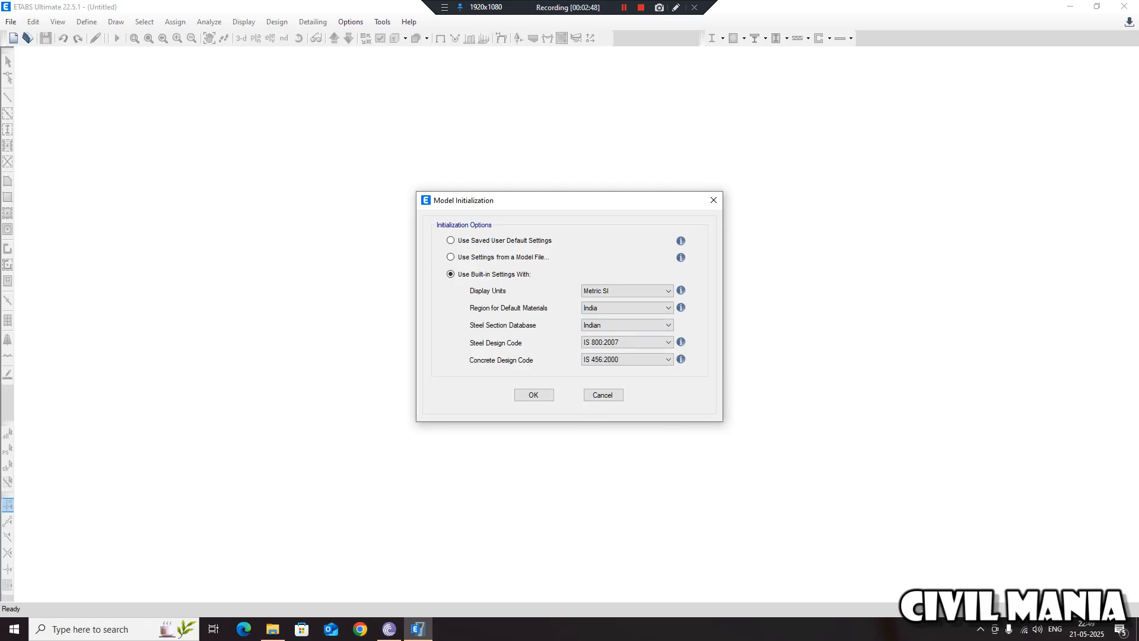
left_click(628, 325)
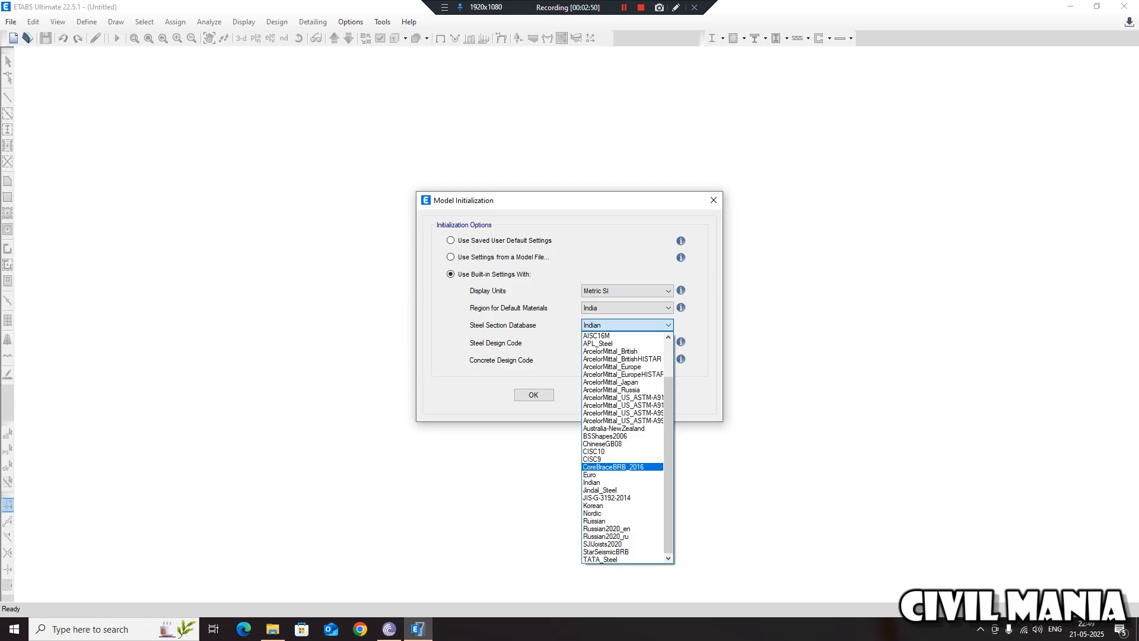
left_click(620, 482)
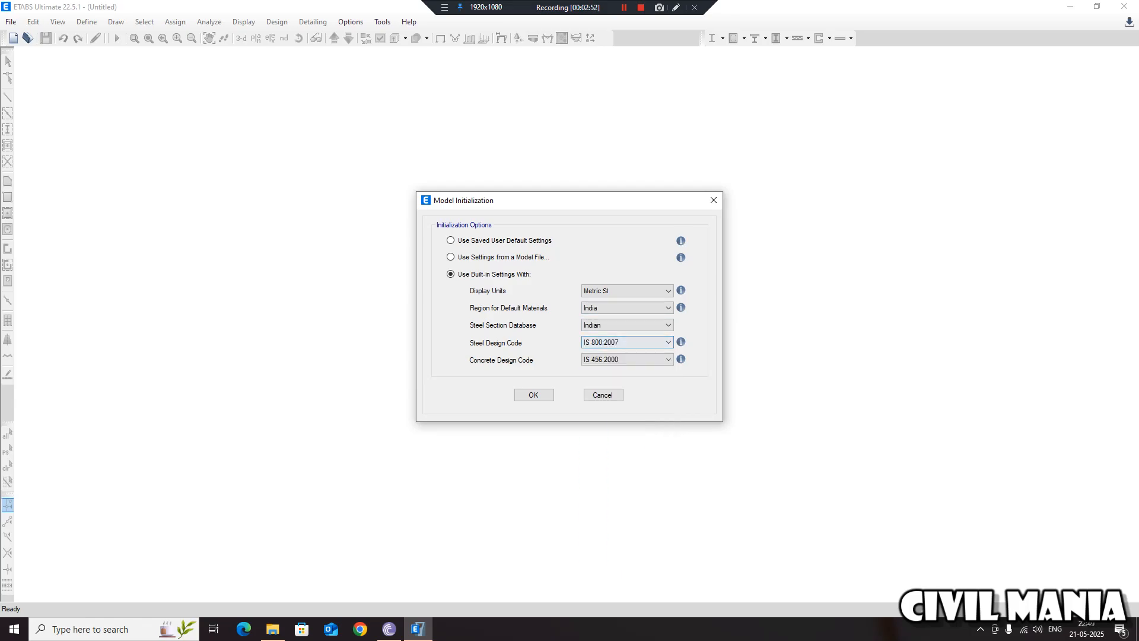
left_click(628, 342)
left_click(620, 453)
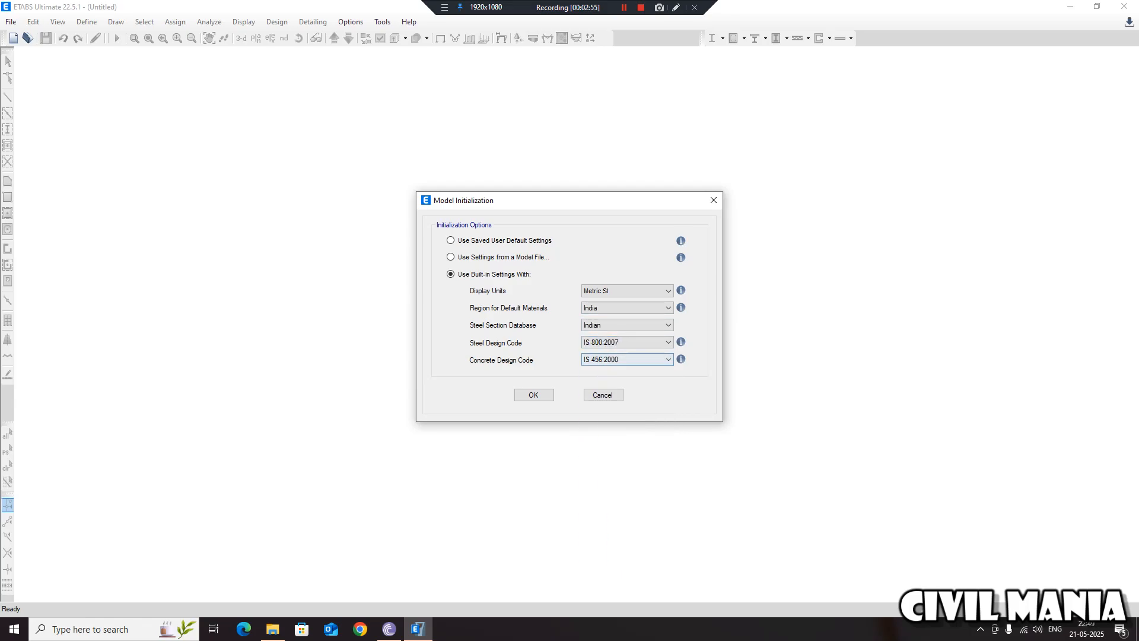
left_click(627, 360)
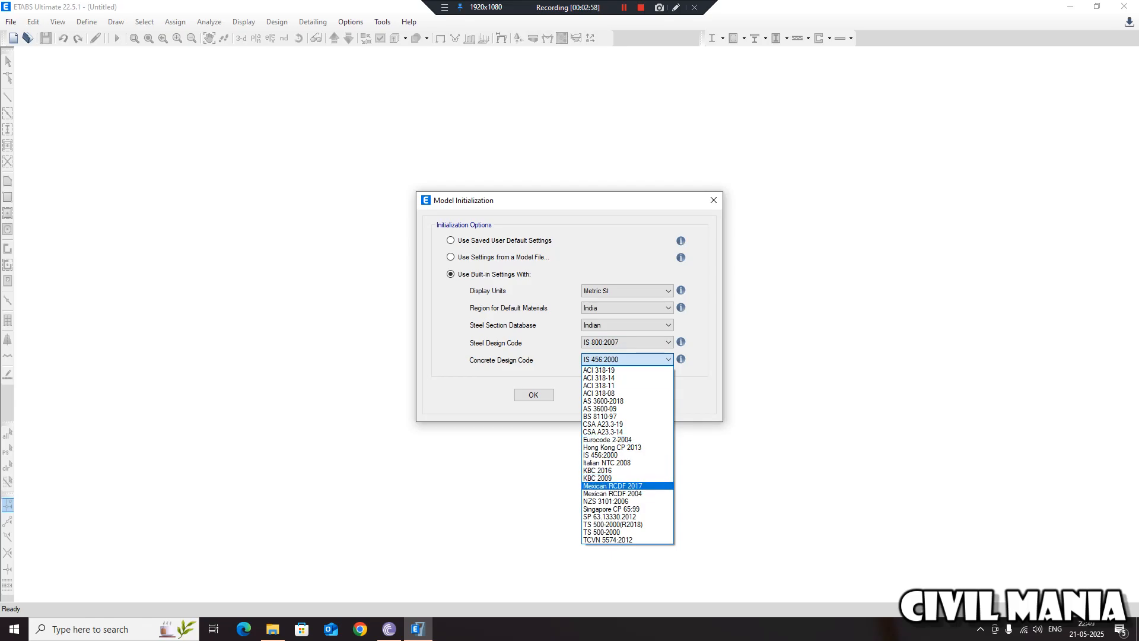
left_click(611, 455)
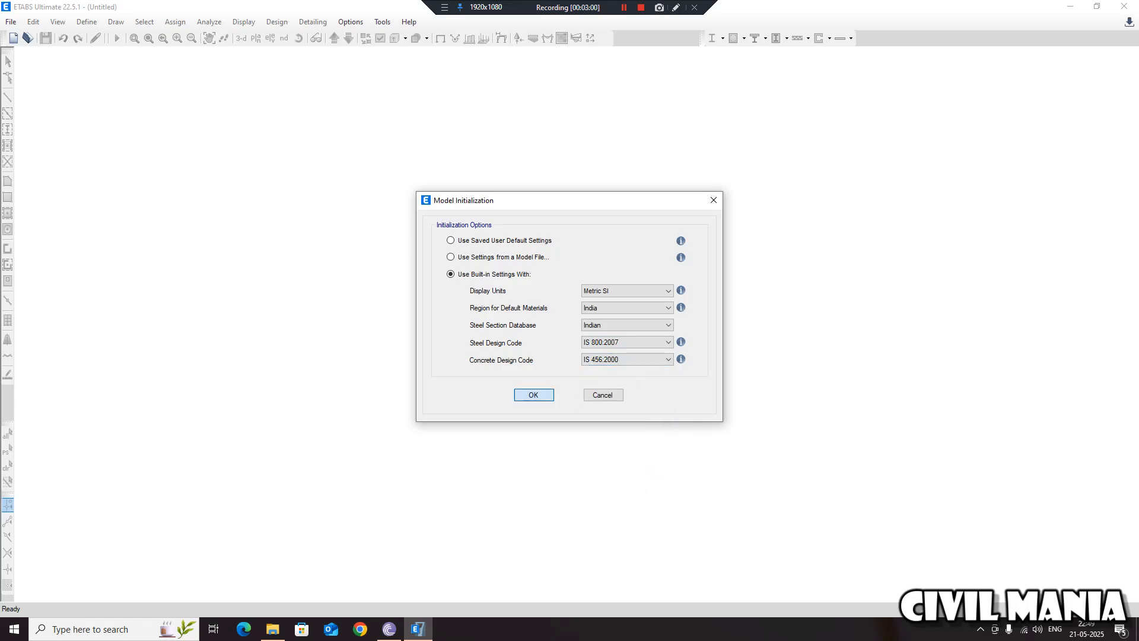
left_click(533, 394)
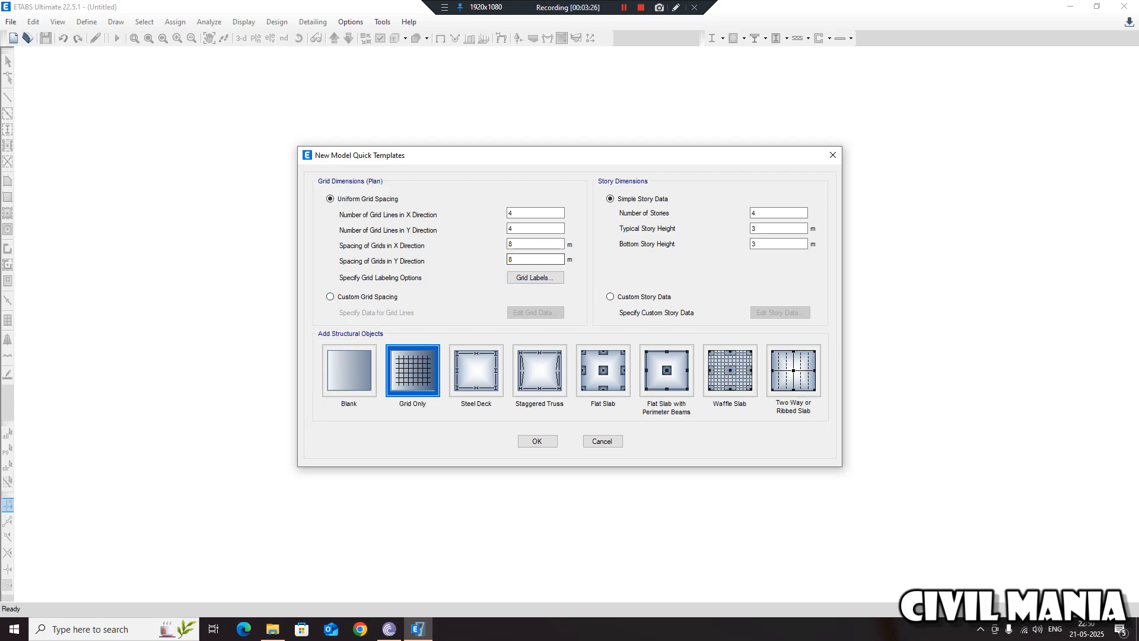
Step: Switch the plan grid to custom grid spacing and the story dimensions to custom story data
left_click(535, 277)
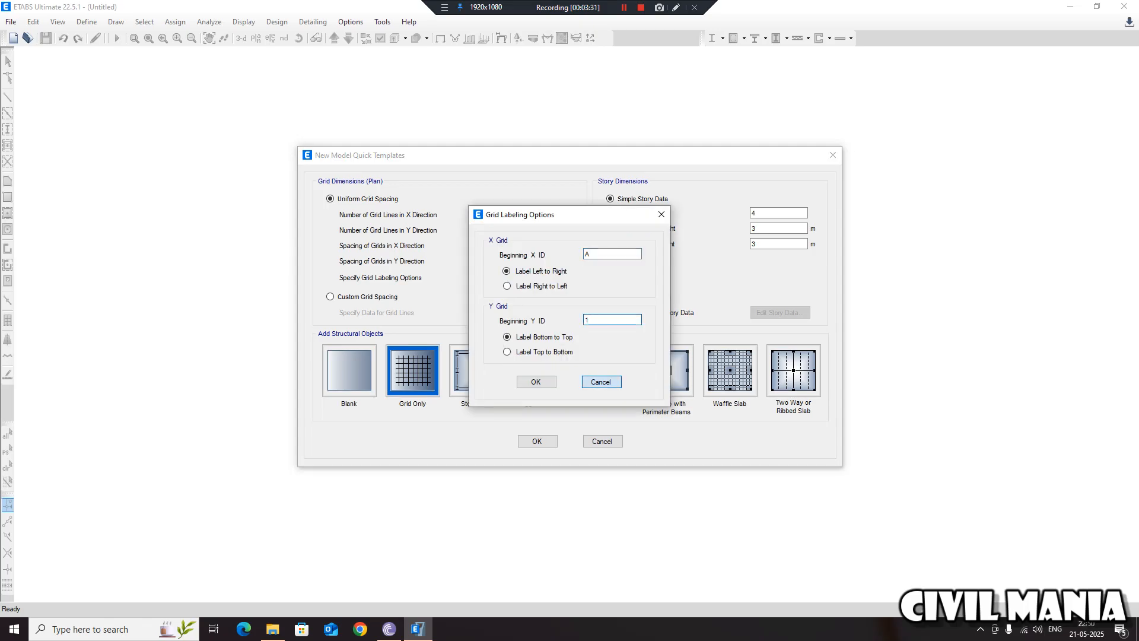
left_click(600, 382)
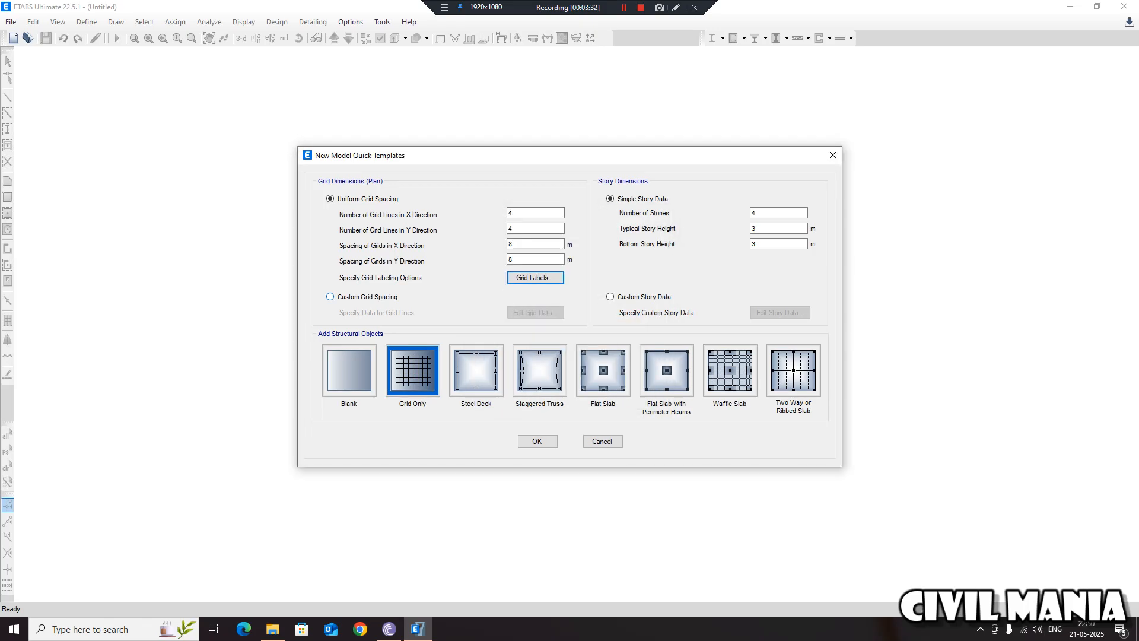
left_click(331, 297)
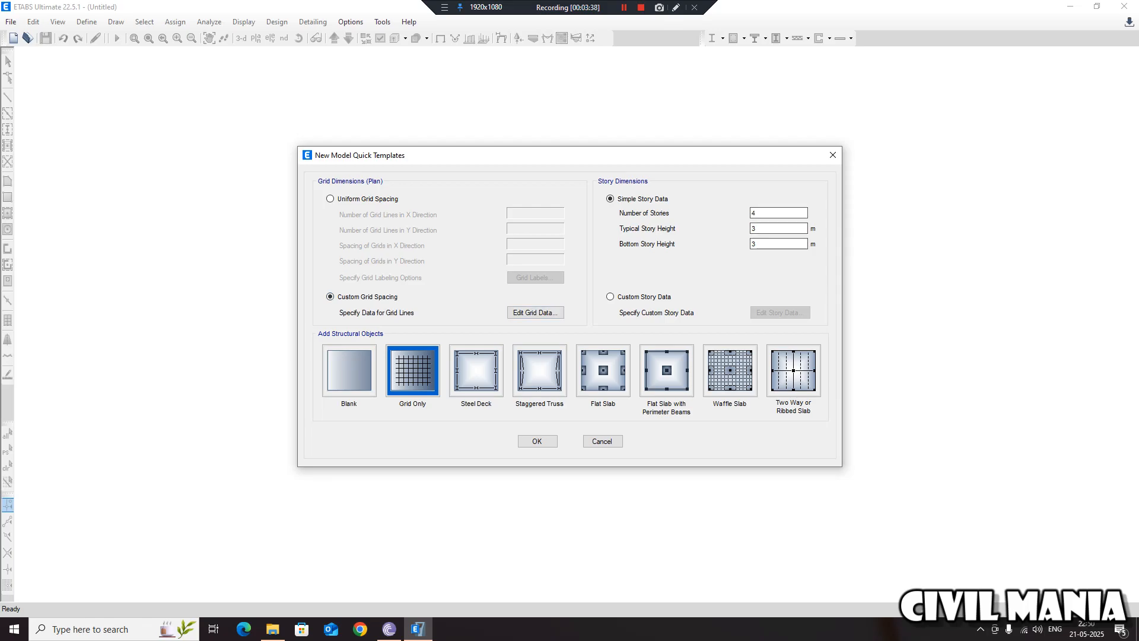
double_click(762, 213)
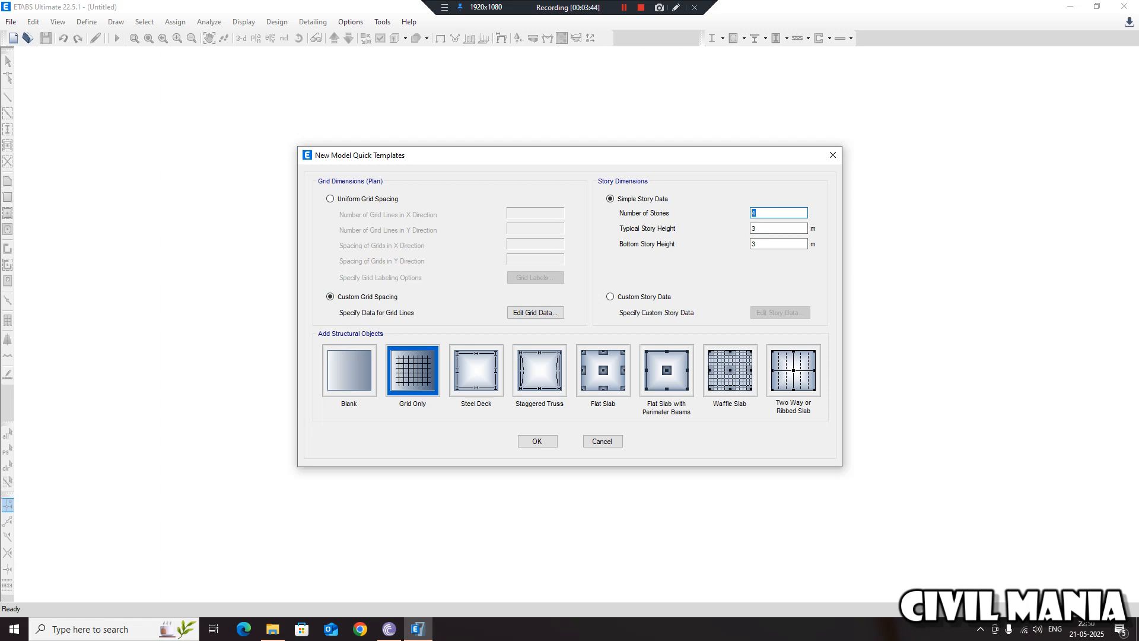
double_click(762, 228)
left_click(771, 244)
left_click(611, 297)
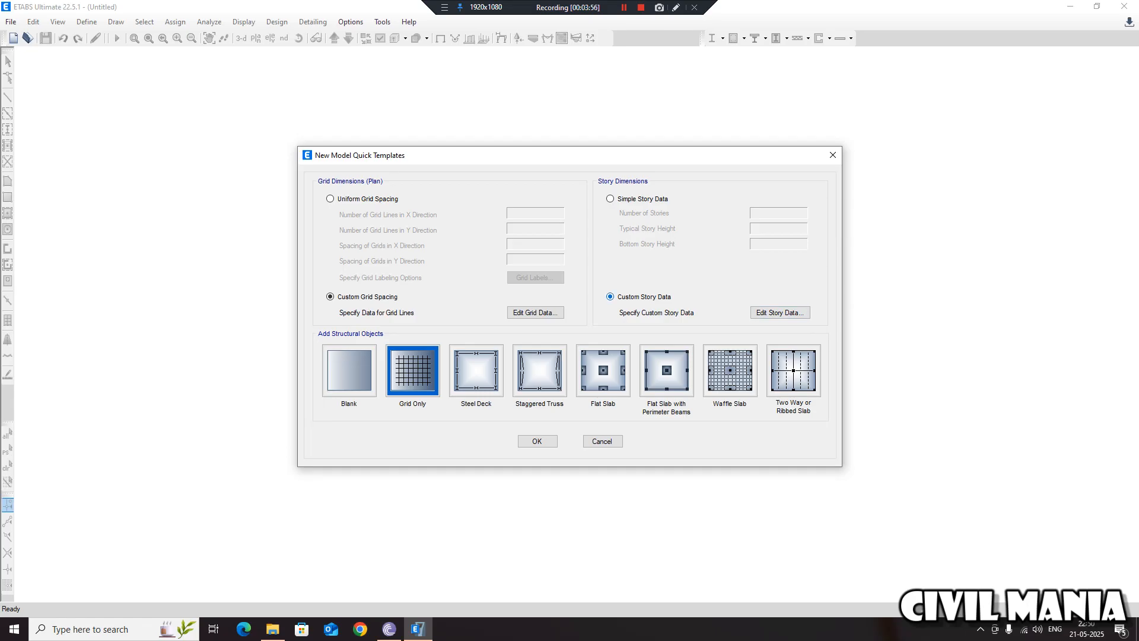
Step: Open the custom story data table for editing
left_click(780, 312)
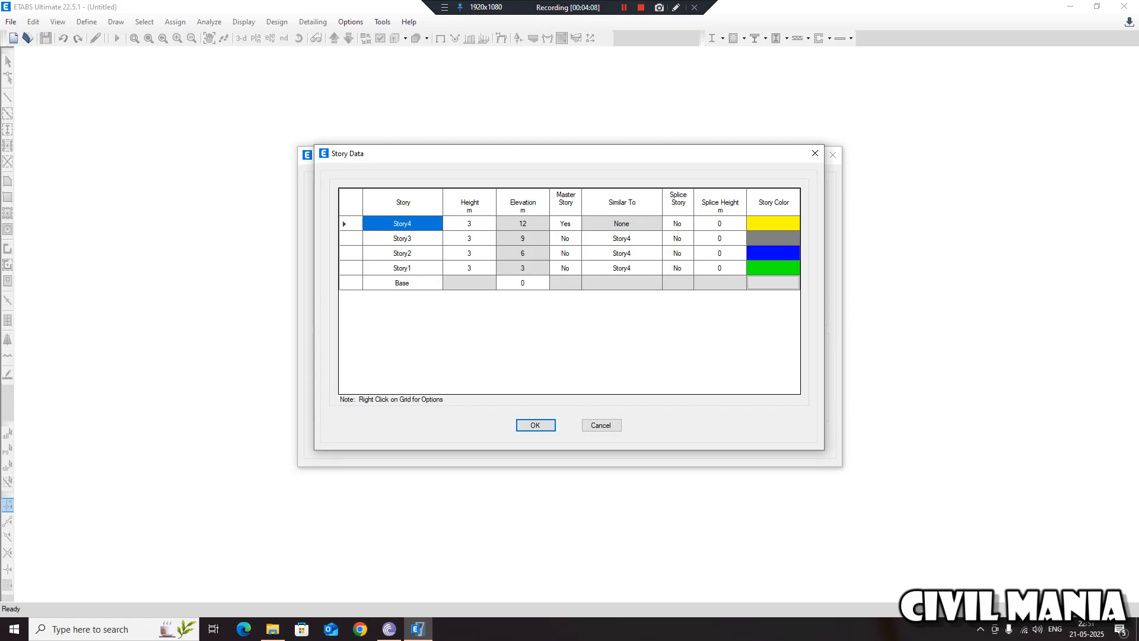
right_click(372, 221)
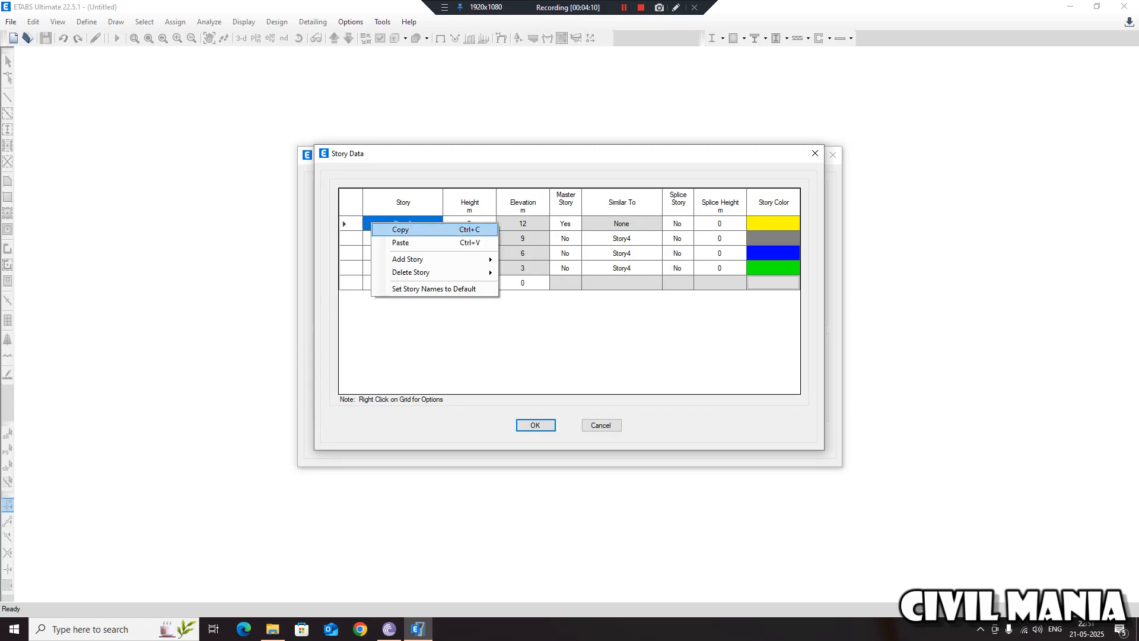
right_click(367, 219)
left_click(366, 220)
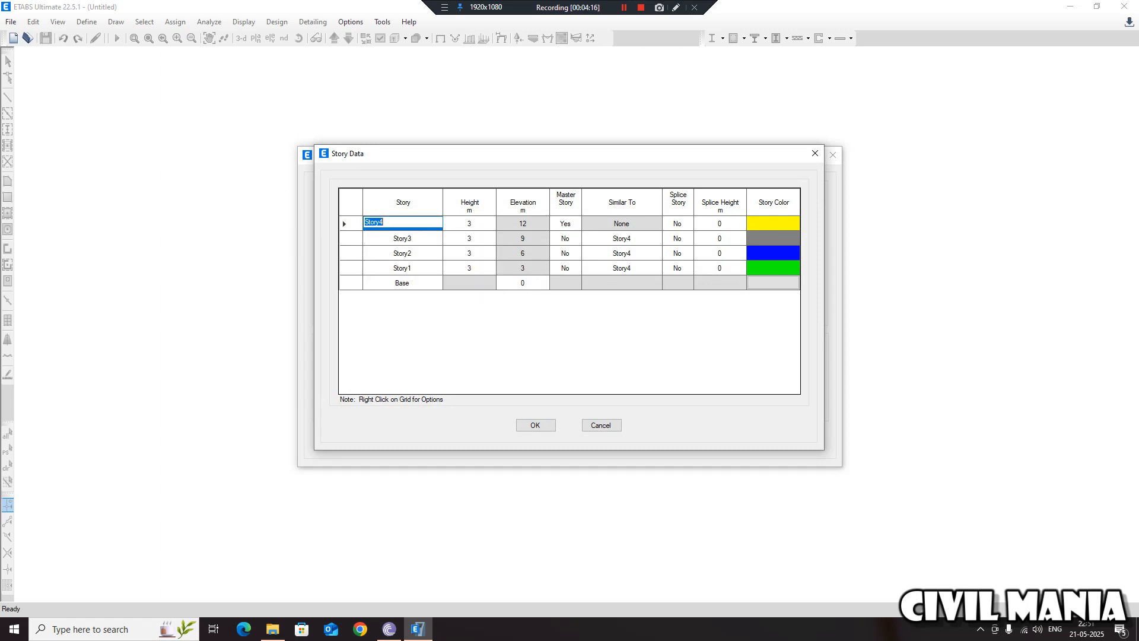
Step: Add one 3 m story above Story1, keeping existing story heights and replicating from no existing story
left_click(402, 268)
right_click(404, 269)
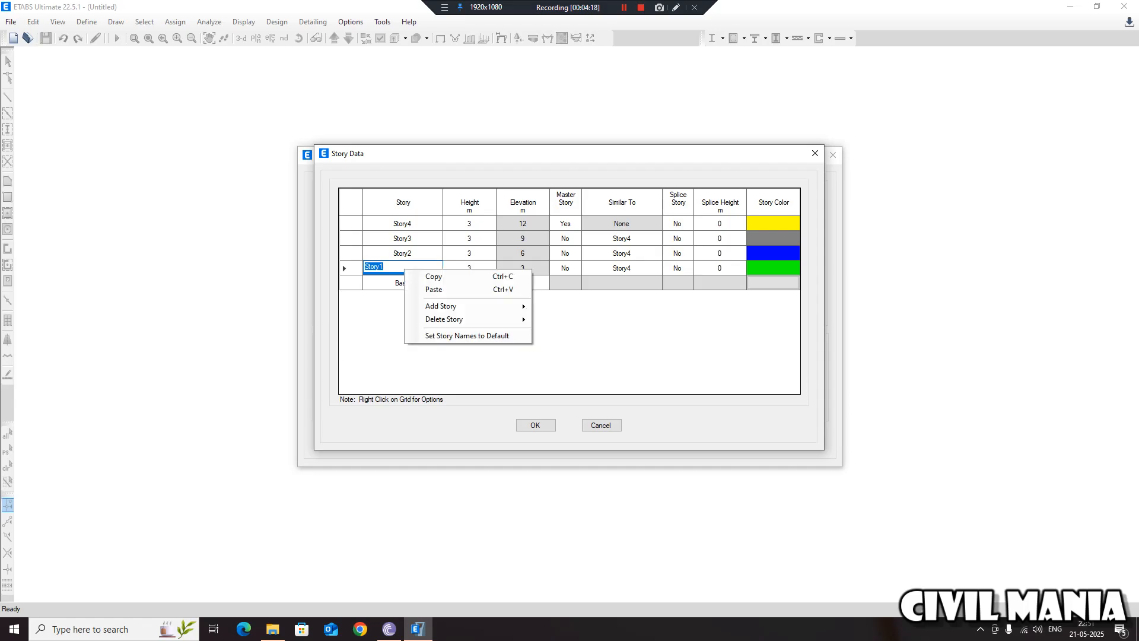
mouse_move(450, 306)
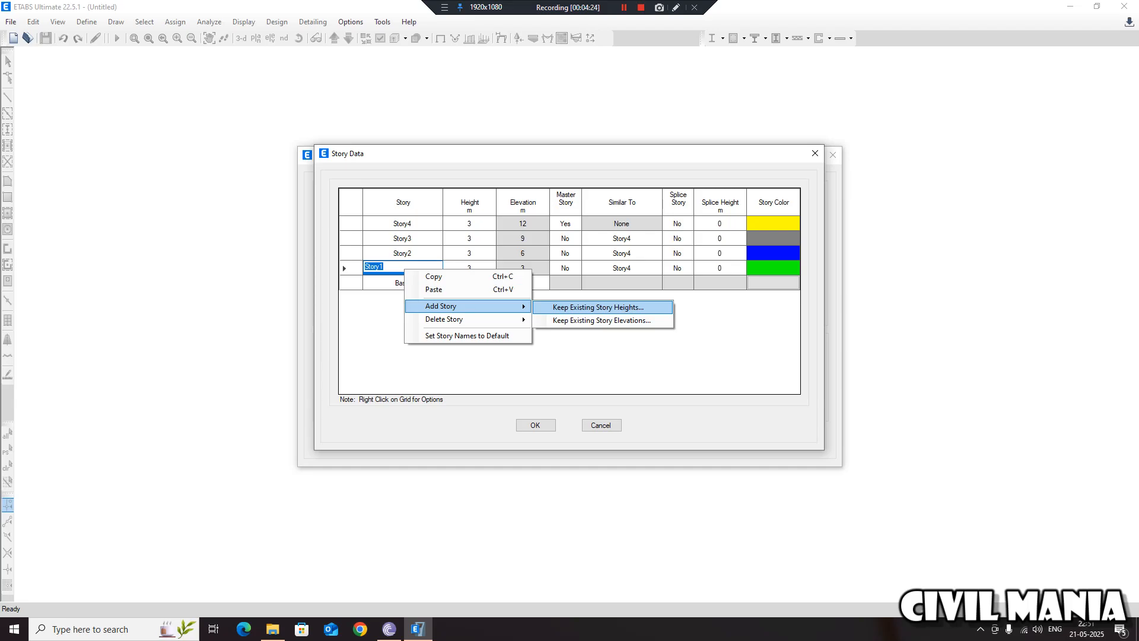
left_click(598, 306)
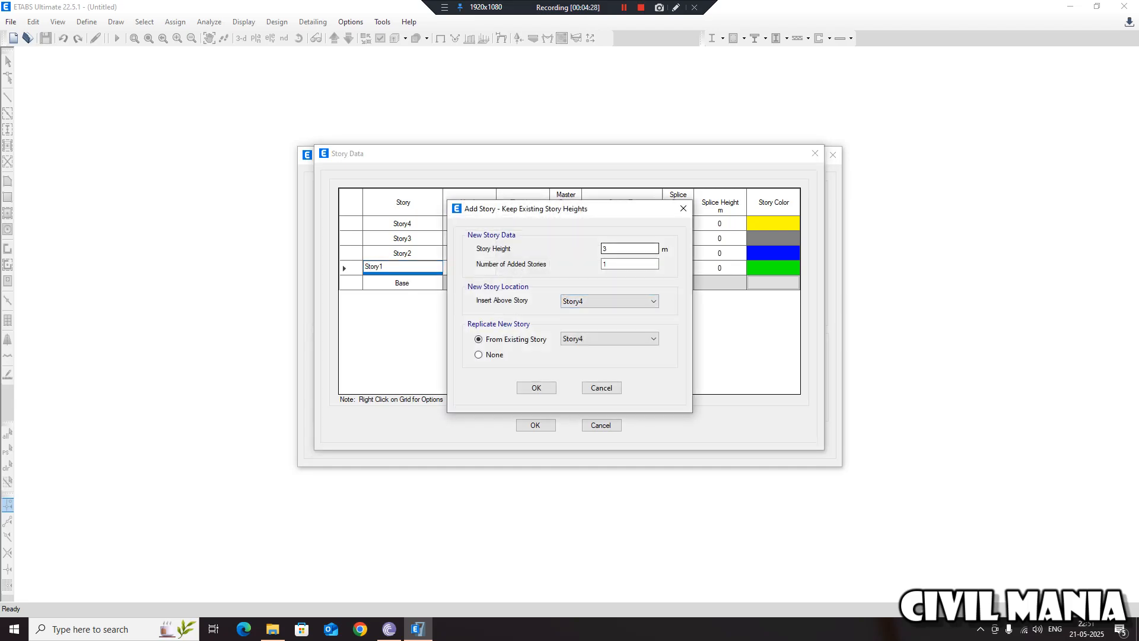
left_click_drag(594, 211, 697, 188)
left_click_drag(714, 227, 700, 227)
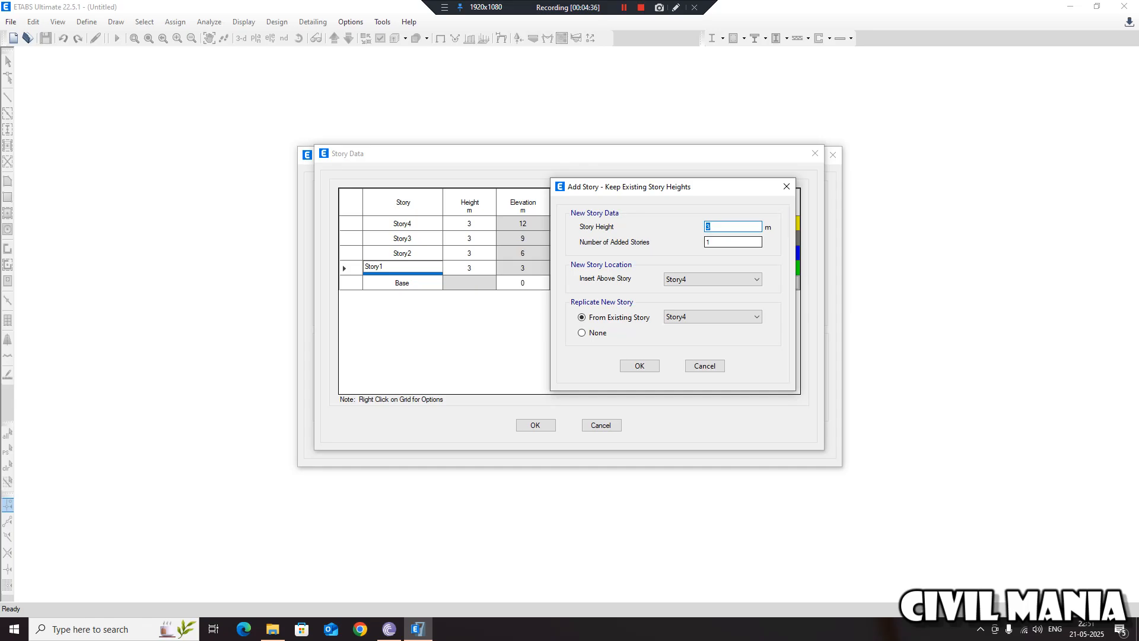
left_click(713, 242)
double_click(711, 242)
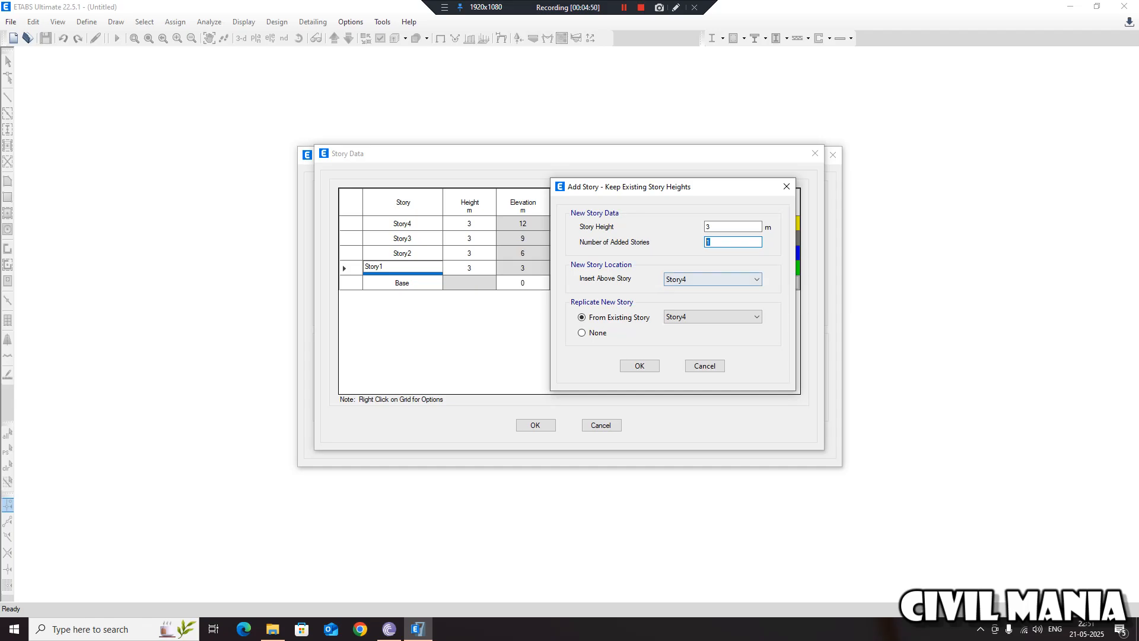
left_click(712, 279)
left_click(706, 318)
left_click(582, 333)
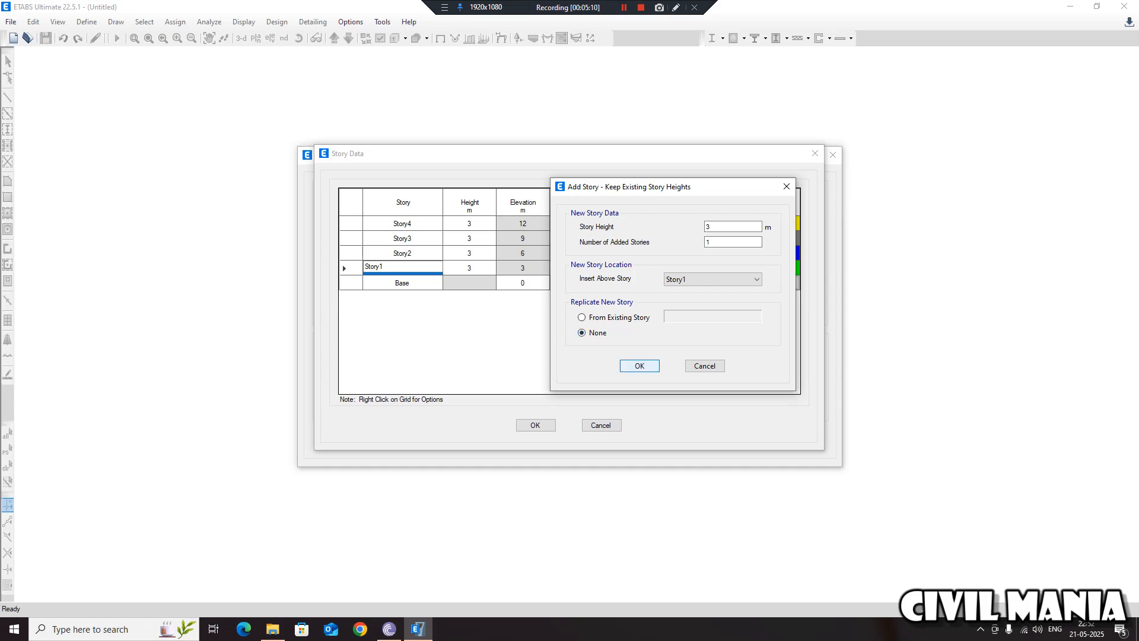
left_click(581, 317)
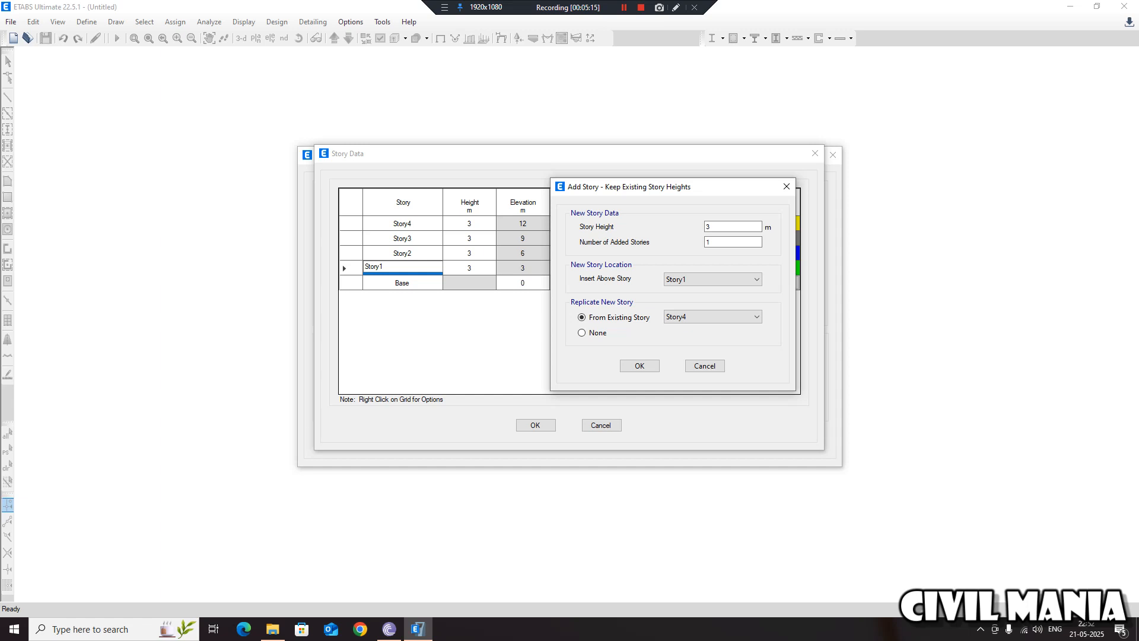
left_click(582, 332)
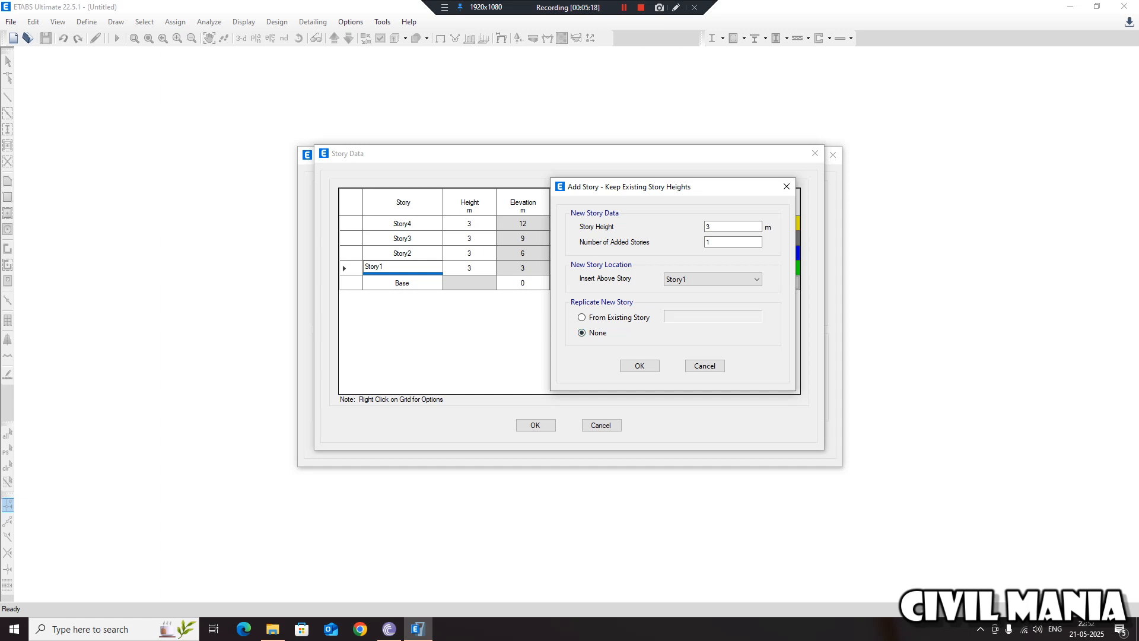
left_click(639, 365)
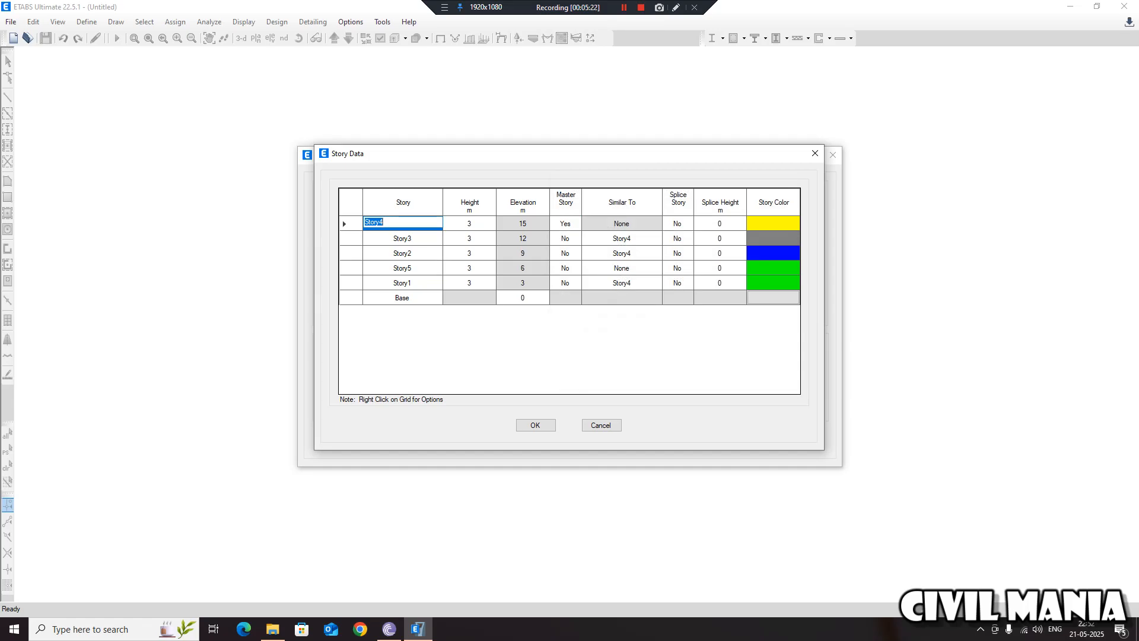
Step: Check the added story and the elevations of the lower levels, and accept the story data
left_click(402, 268)
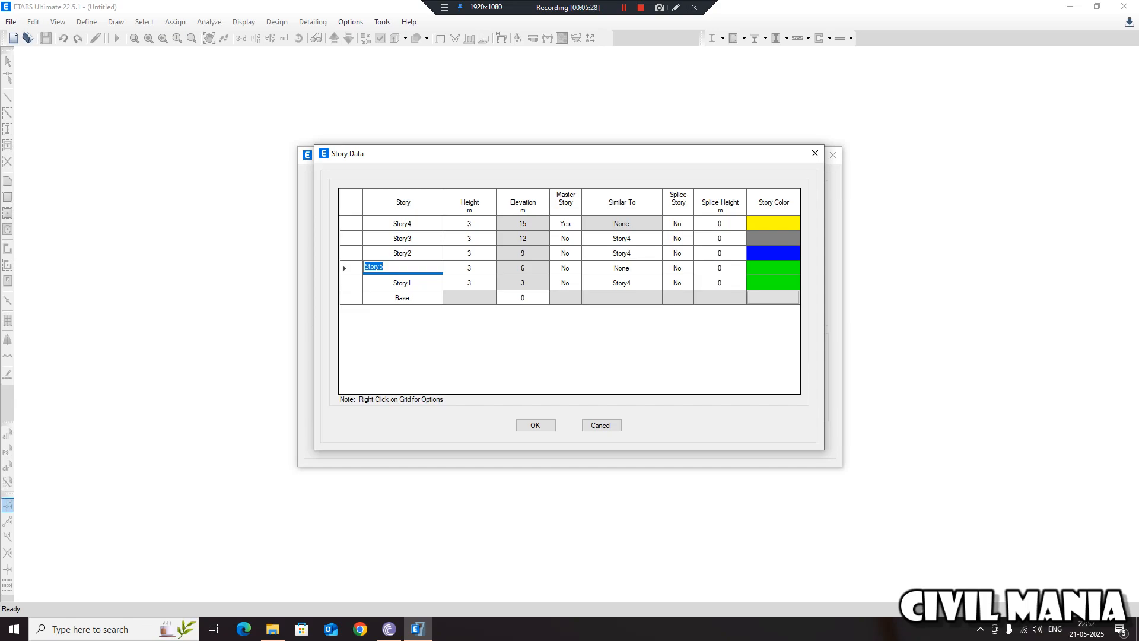
left_click(522, 297)
left_click(522, 283)
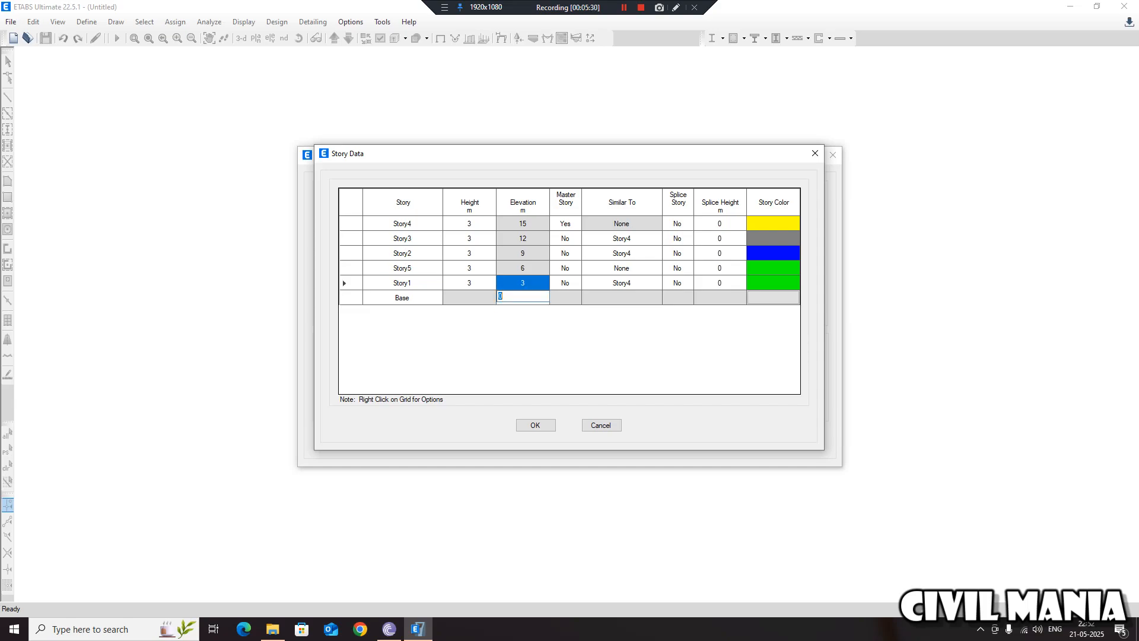
left_click(523, 268)
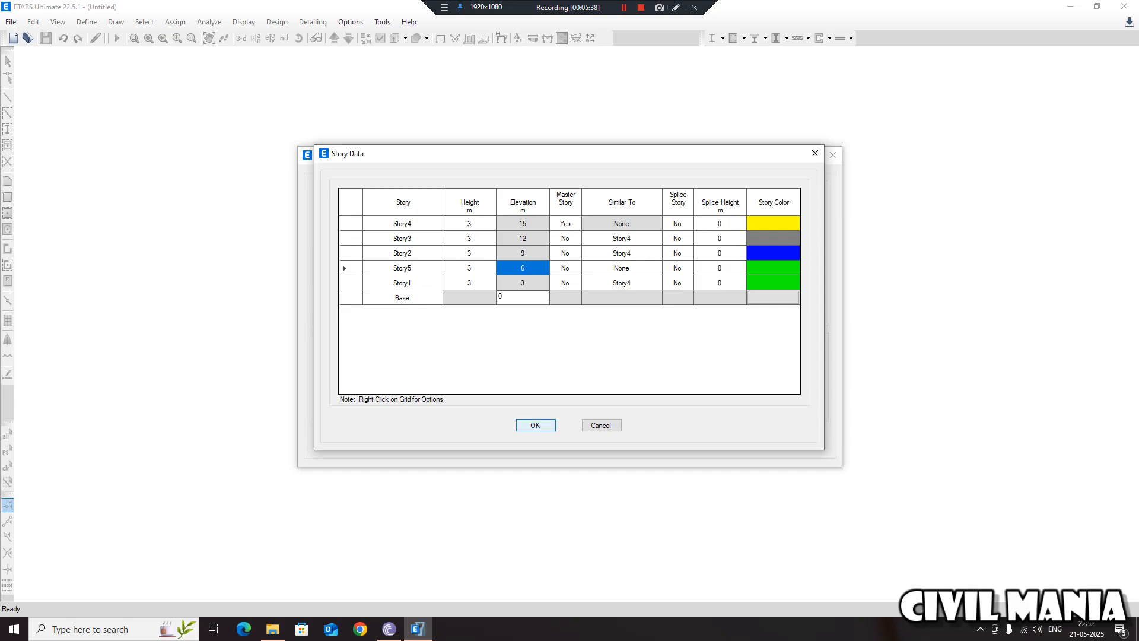
left_click(535, 425)
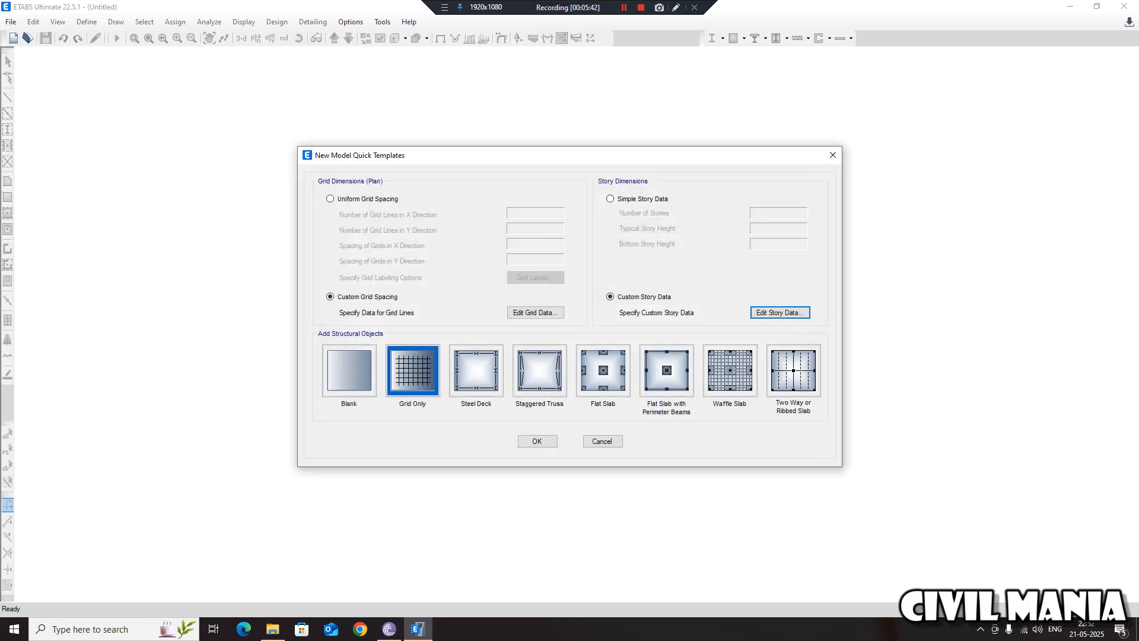
Step: Add one X grid line E and one Y grid line 5, both at 32 m, and create the grid-only model
left_click(535, 313)
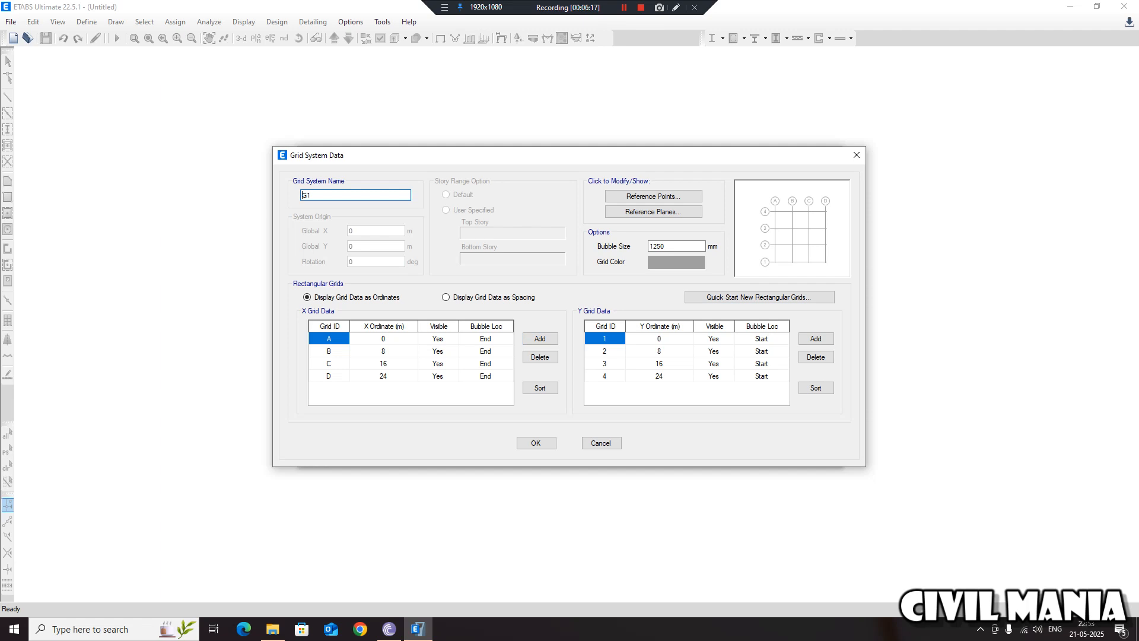
left_click(540, 338)
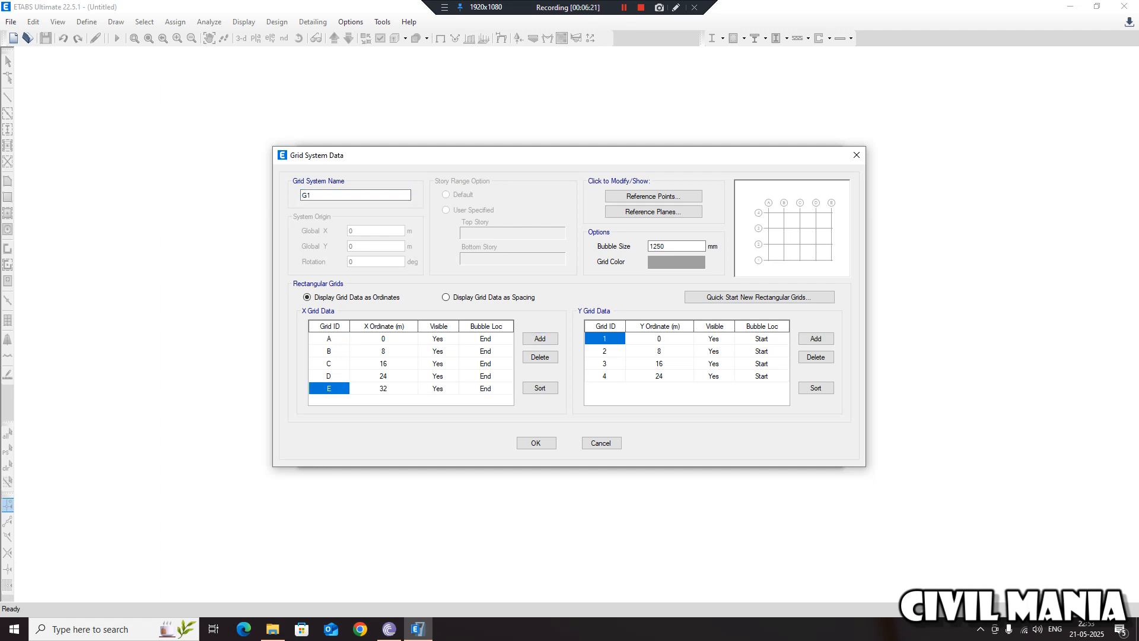
left_click(815, 338)
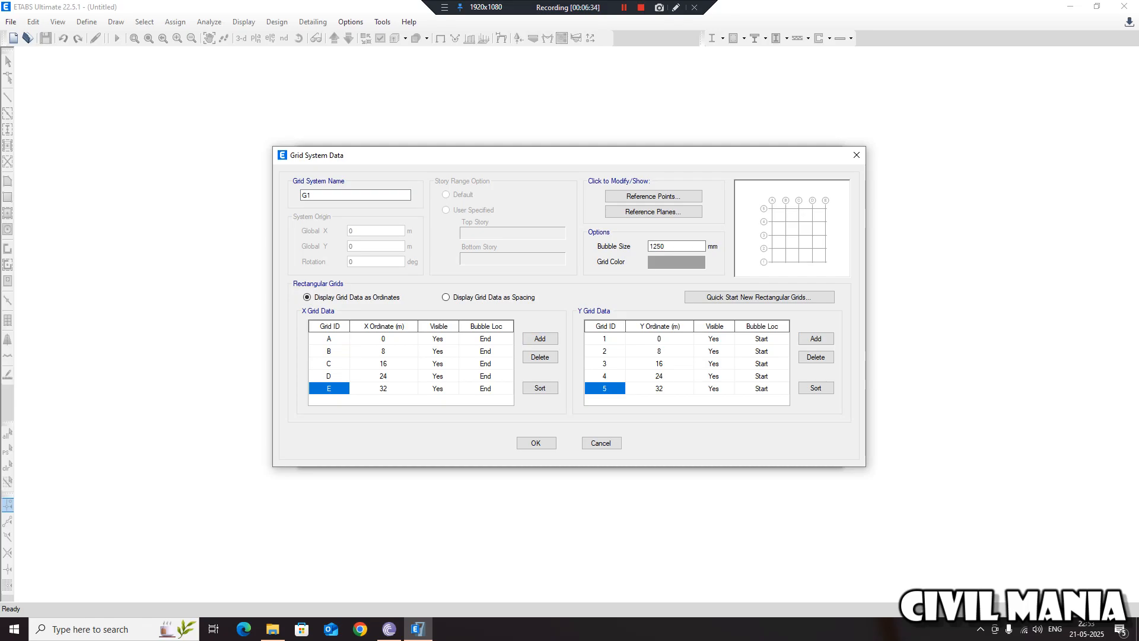
left_click(536, 443)
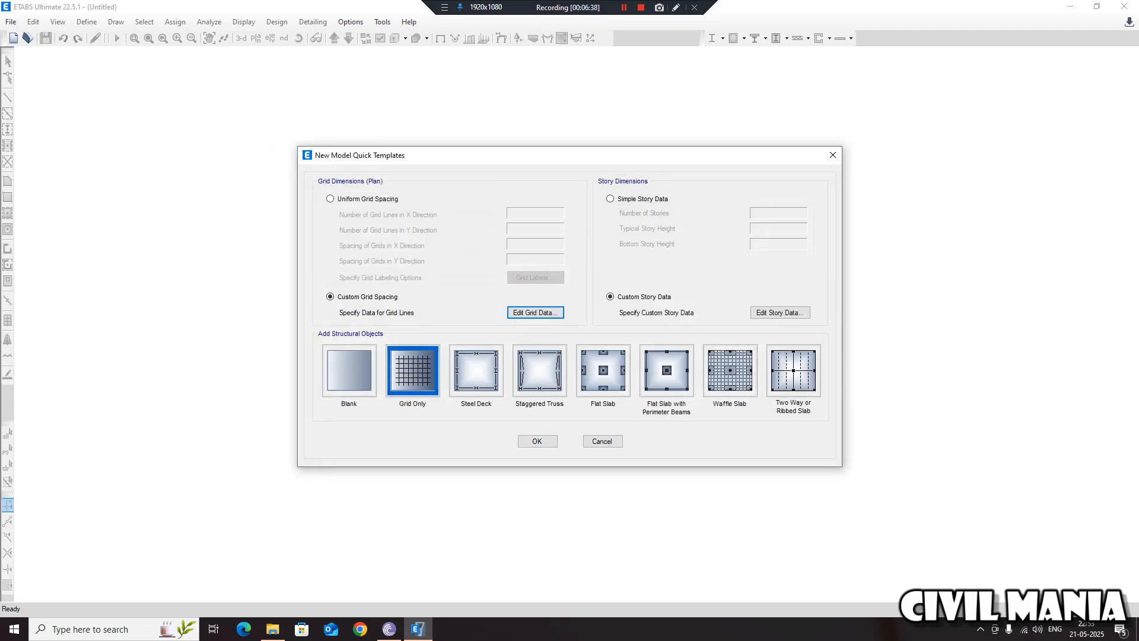
left_click(536, 441)
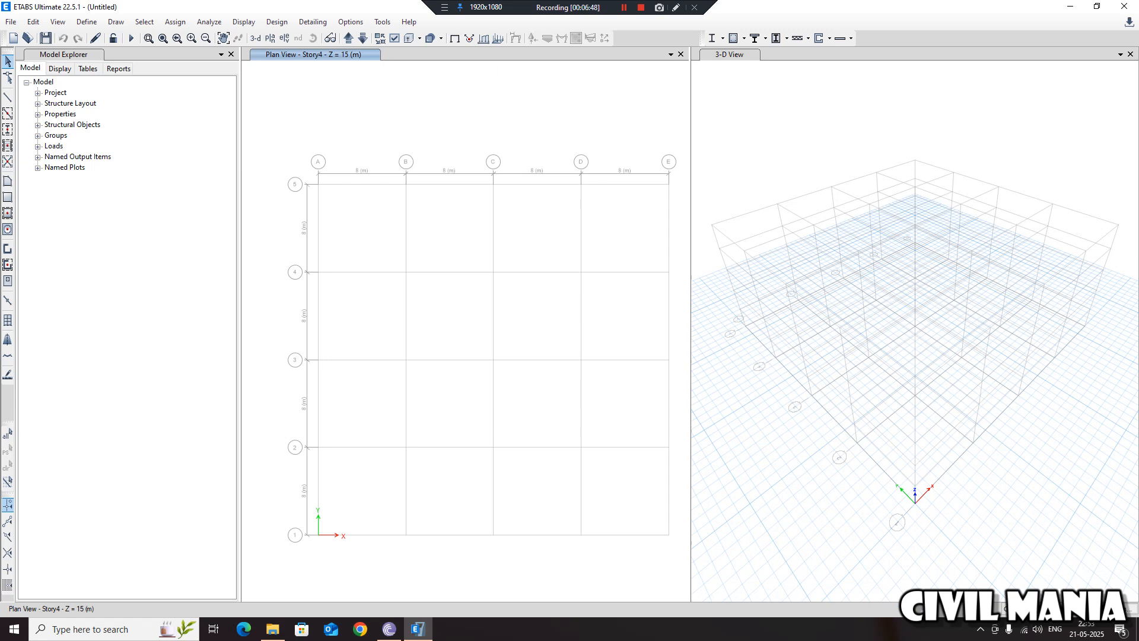
Step: Examine the new grid in the 3-D and plan views, and close the 3-D view to leave only the plan
middle_click_drag(915, 380, 946, 323, "shift")
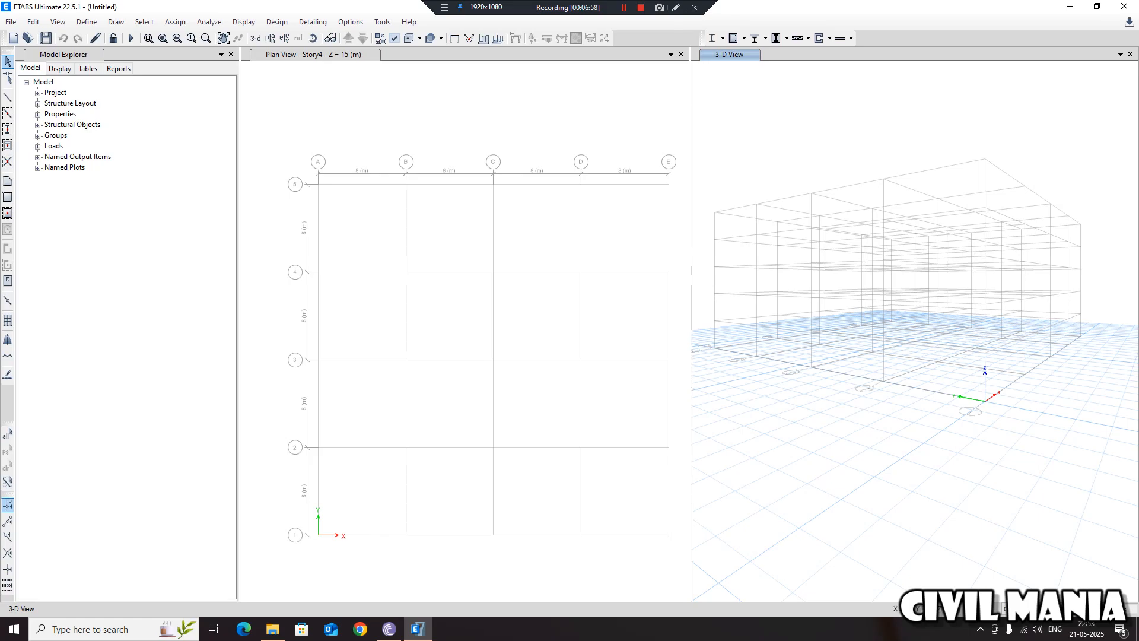
scroll(360, 162, "up", 4)
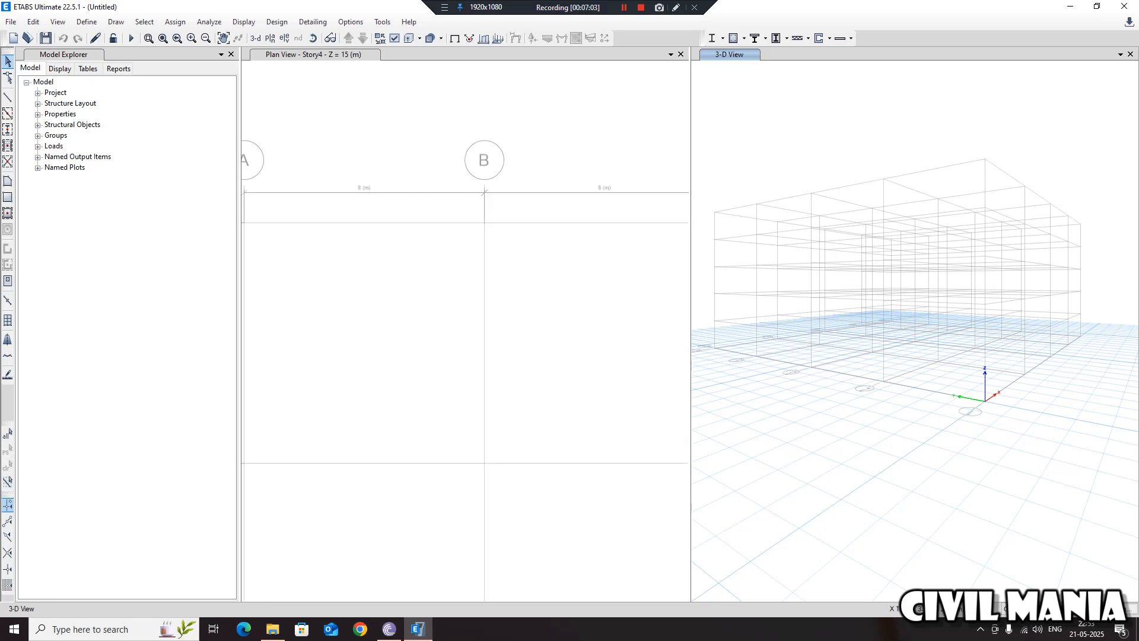
middle_click_drag(617, 237, 443, 250)
scroll(629, 209, "down", 4)
middle_click_drag(629, 209, 531, 200)
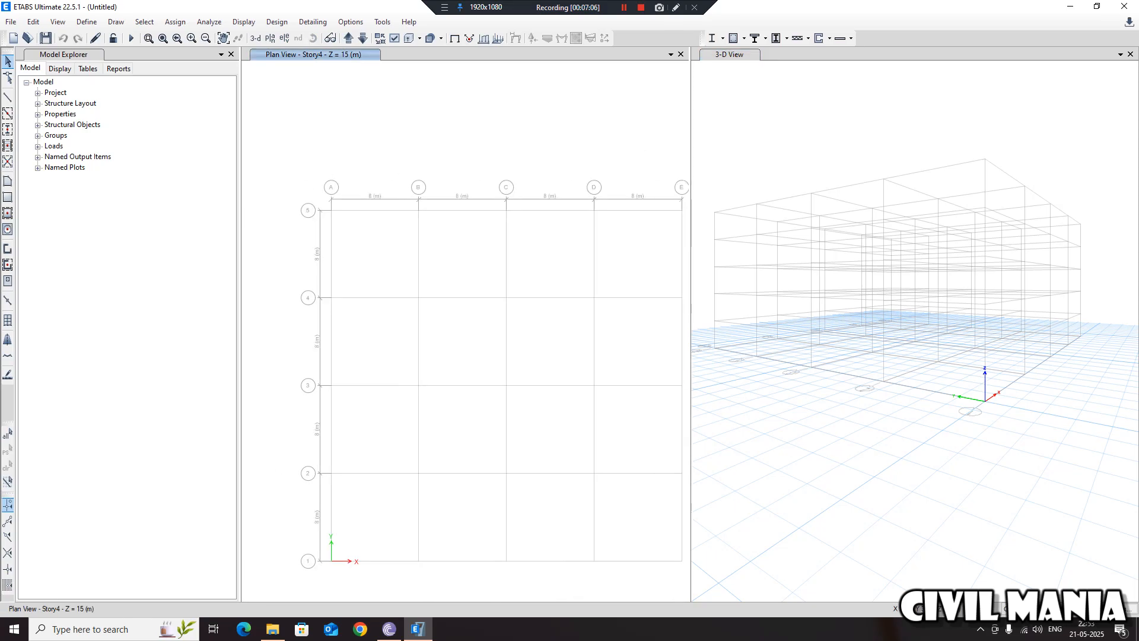
left_click_drag(691, 326, 754, 326)
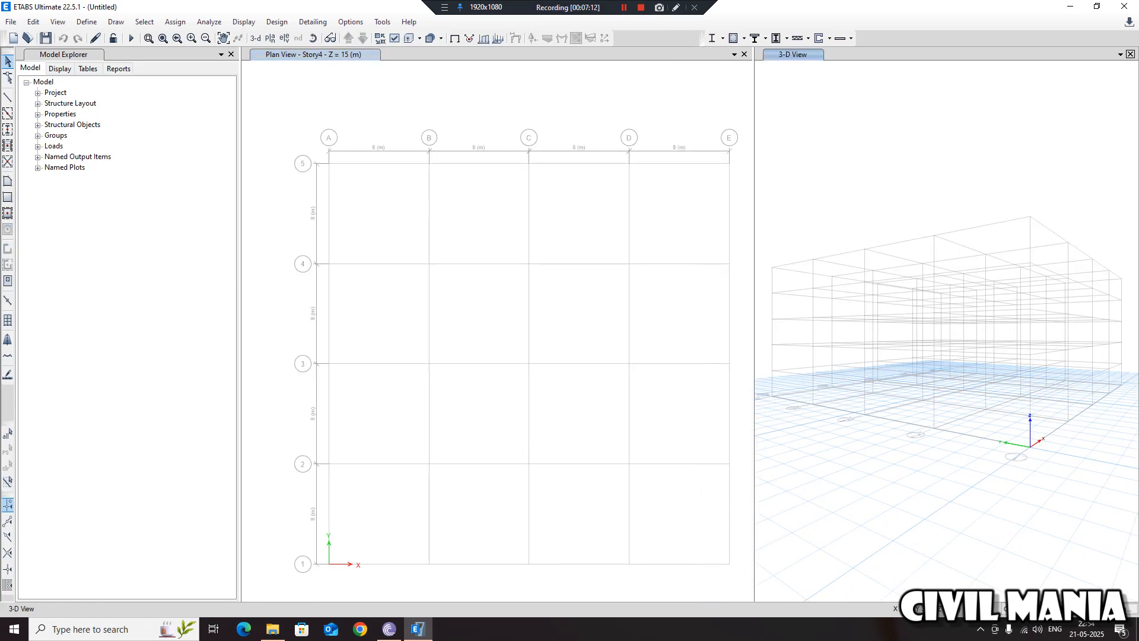
left_click(1130, 54)
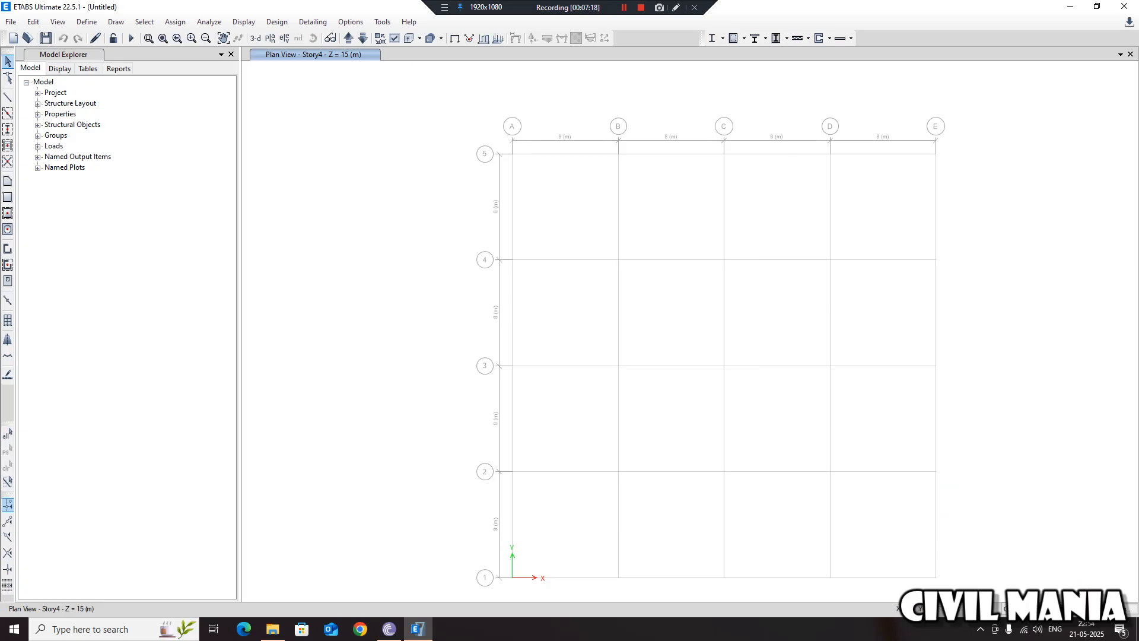
Step: Show the elevation along grid line A in an additional view window, and close that window
left_click(1120, 54)
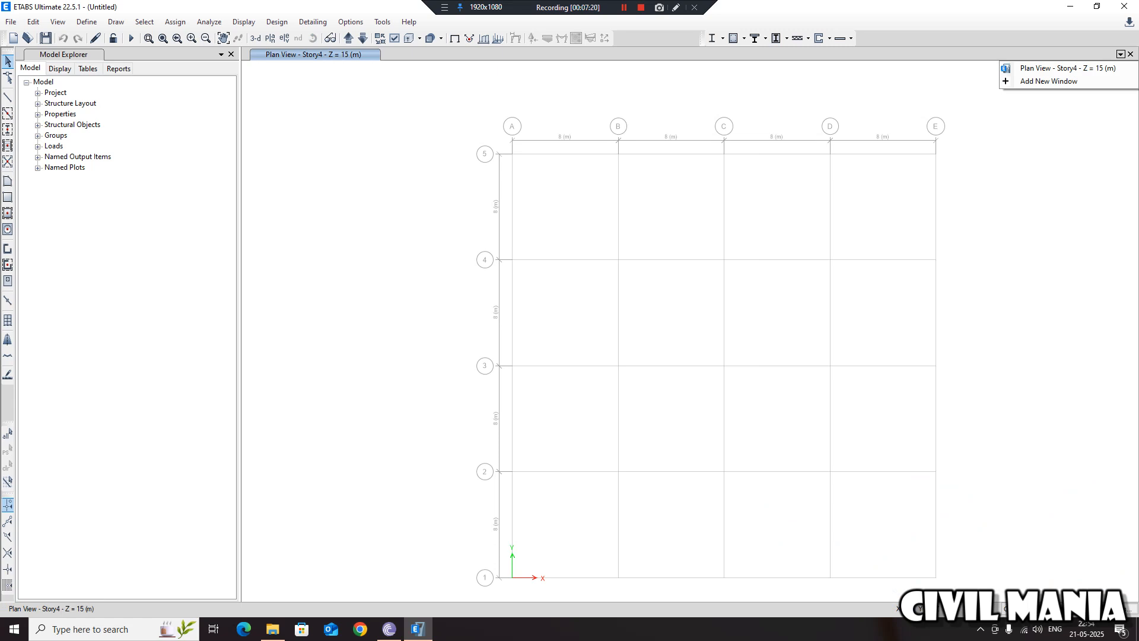
left_click(1048, 81)
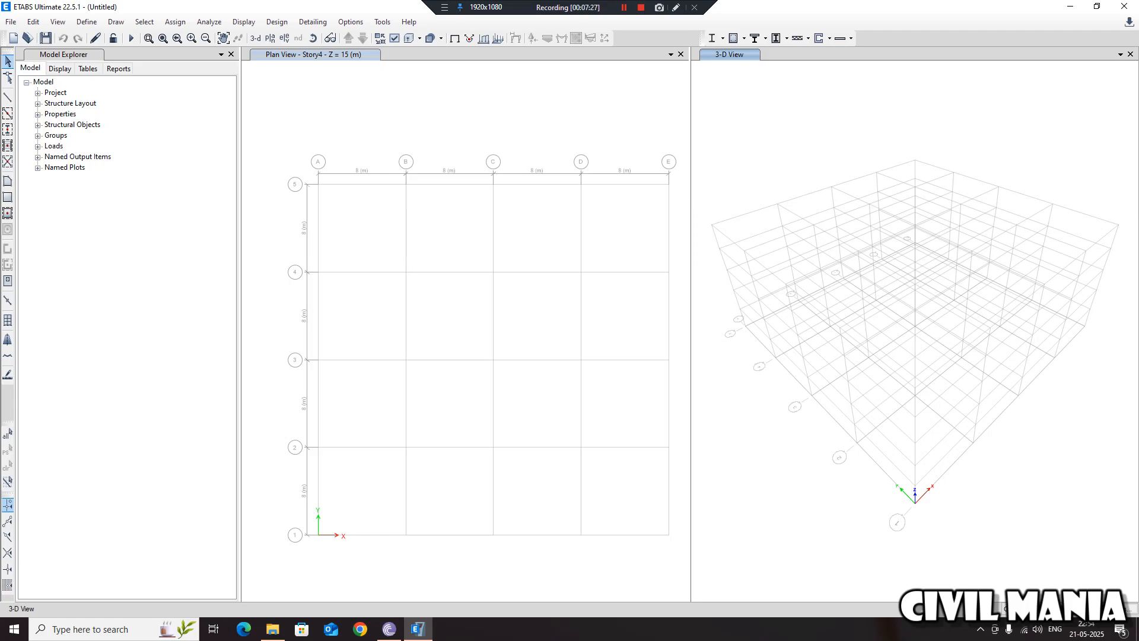
left_click(284, 38)
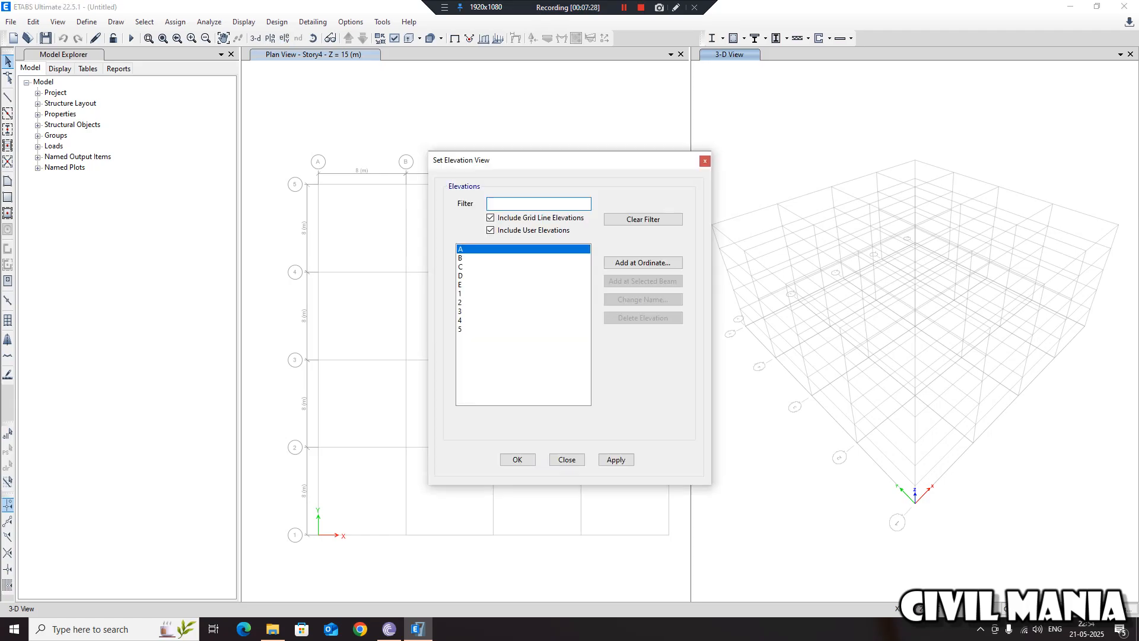
key("Return")
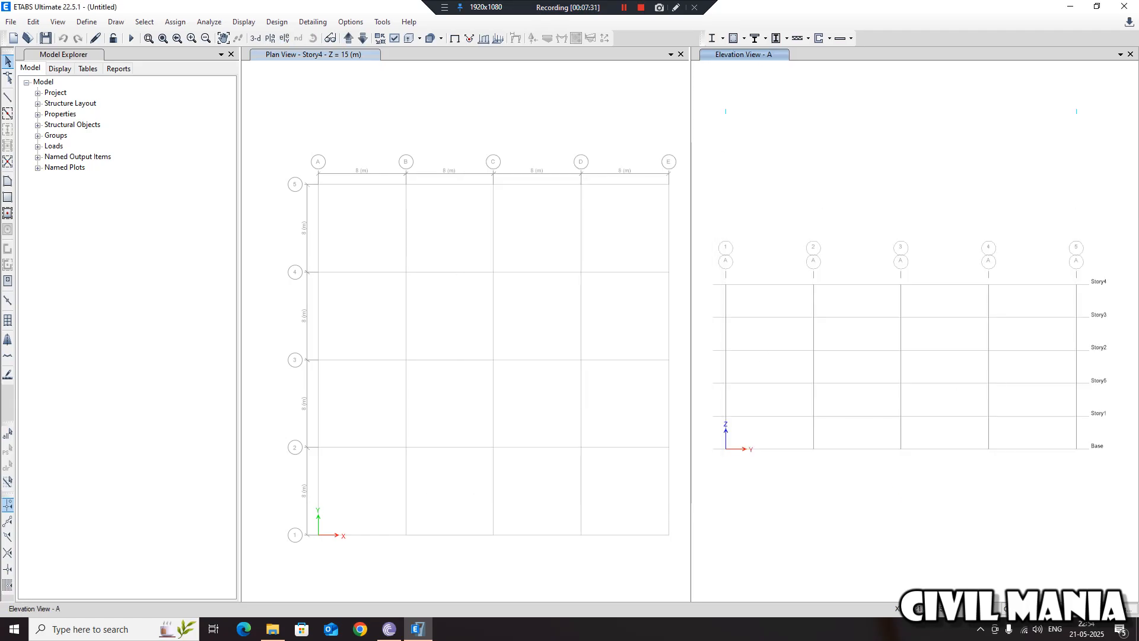
left_click(1130, 54)
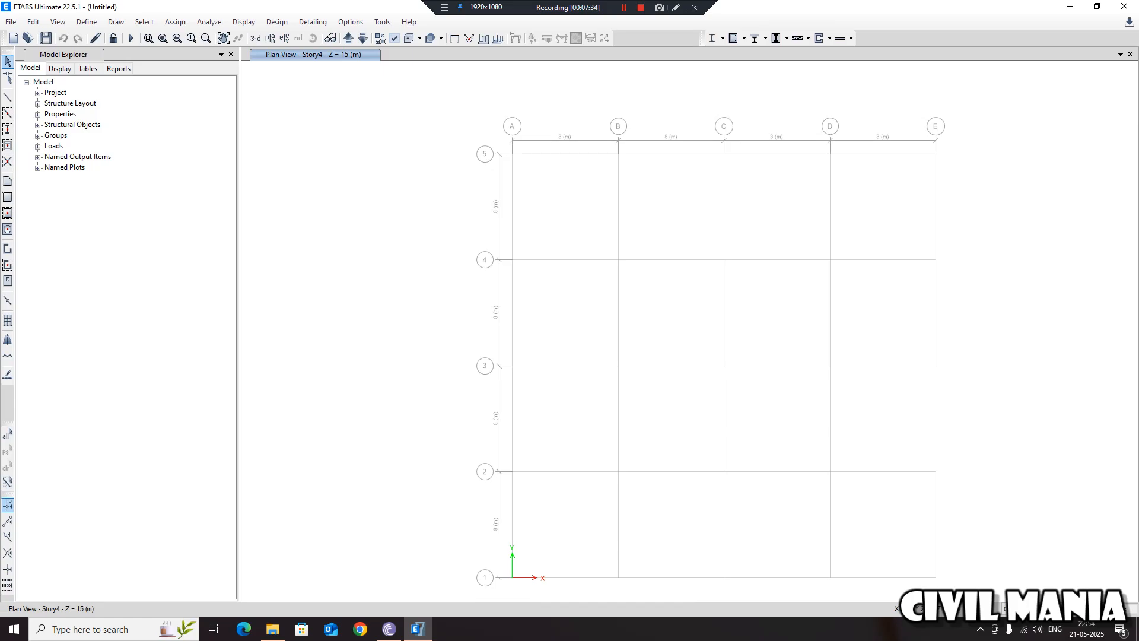
Step: Display the model in 3-D and switch the view to the Base level plan
scroll(535, 216, "down", 3)
middle_click_drag(534, 216, 466, 199)
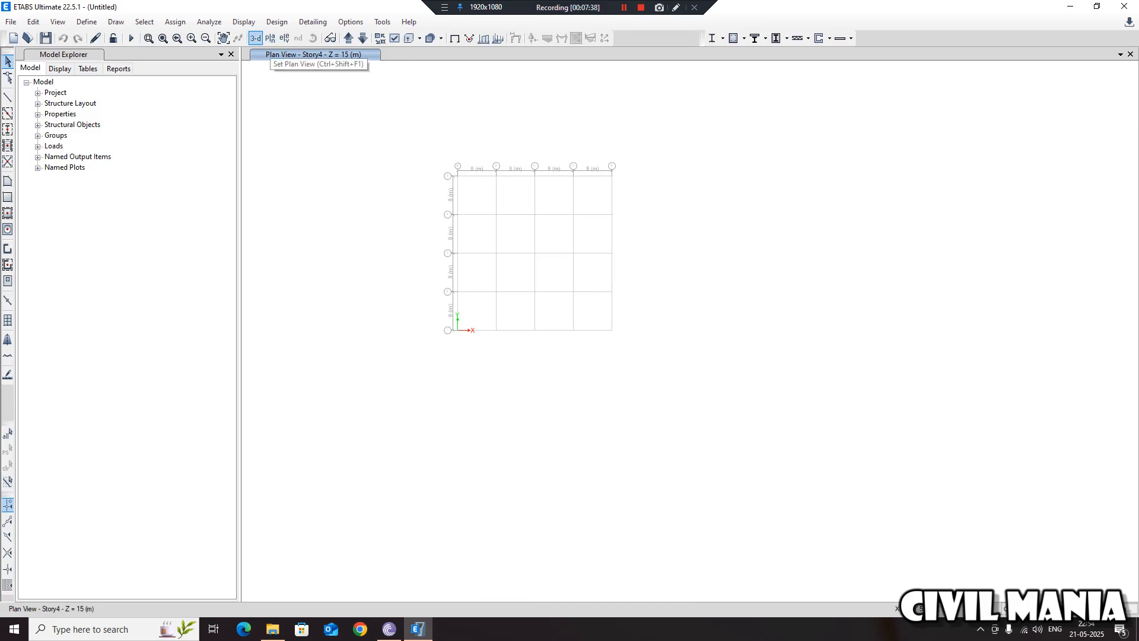
left_click(255, 38)
left_click(270, 38)
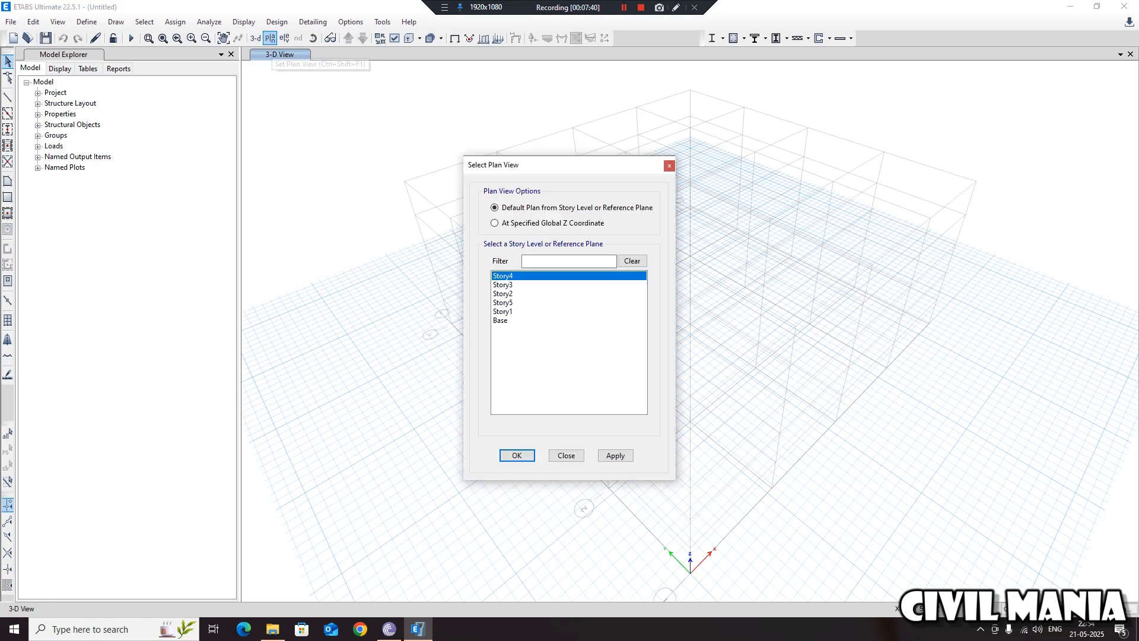
left_click(500, 321)
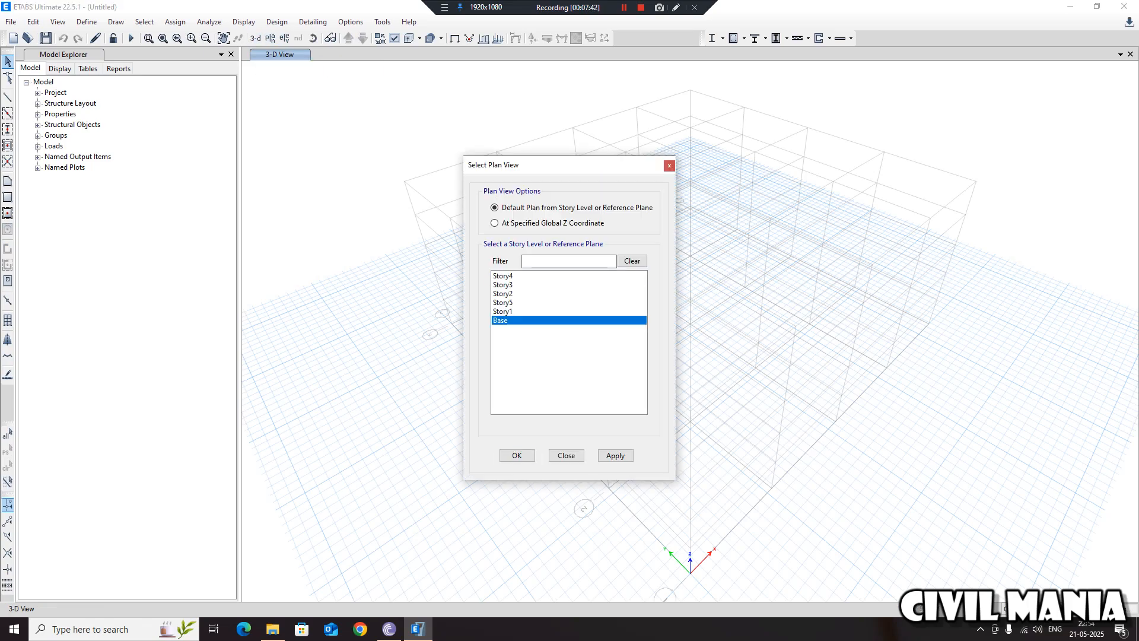
left_click(516, 455)
Step: Display the Story1 plan and move up through the story plans one by one to Story4
left_click(270, 38)
left_click(503, 311)
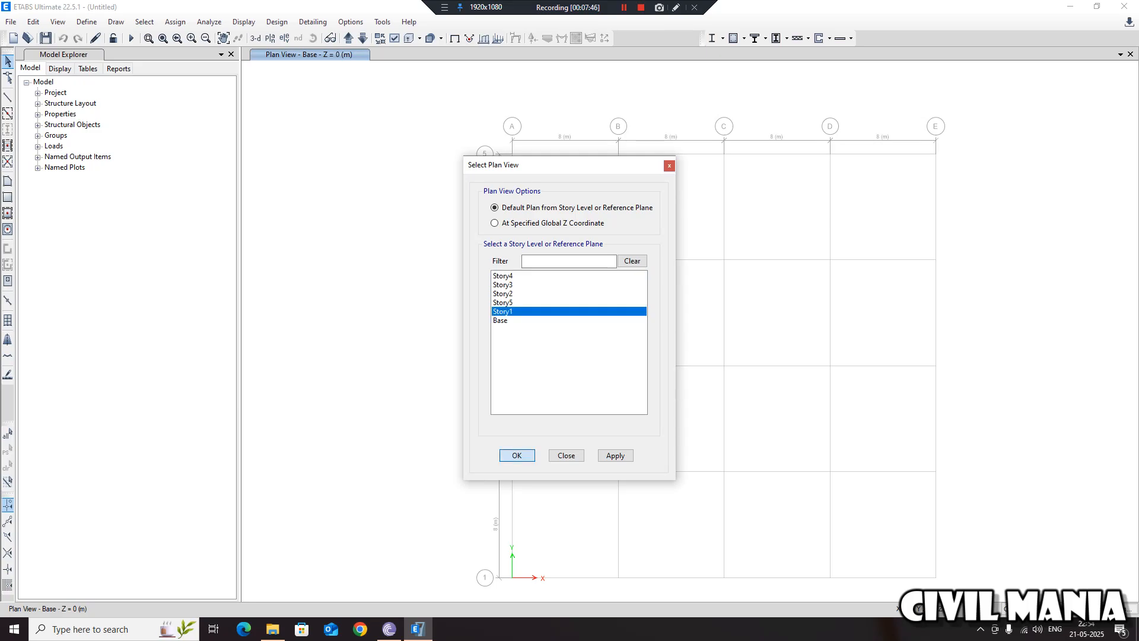
left_click(517, 456)
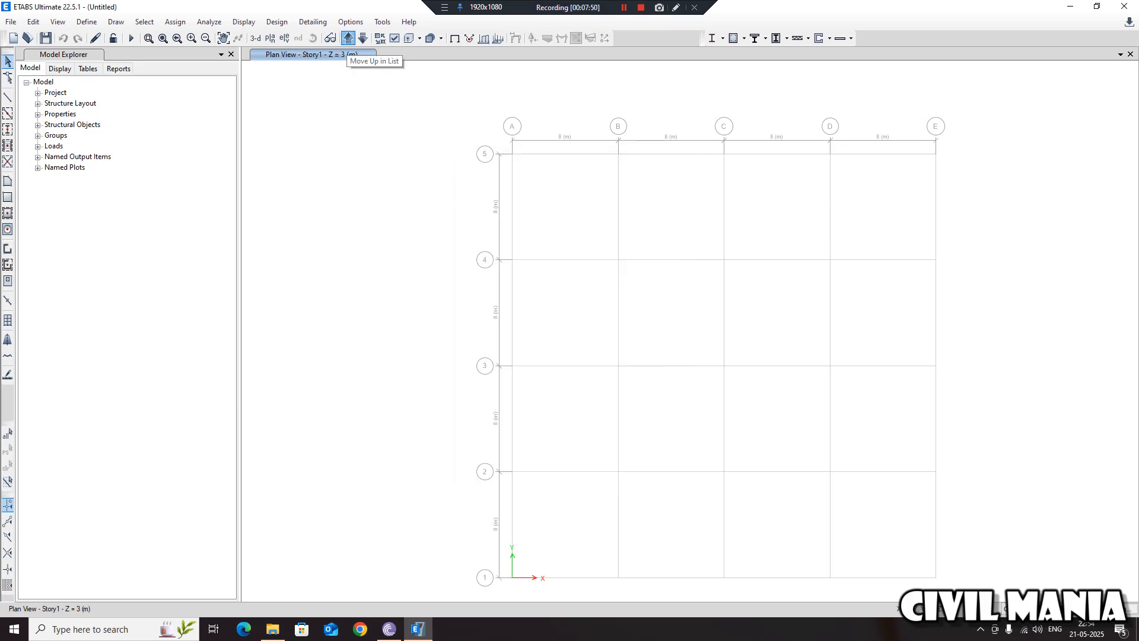
left_click(348, 38)
left_click(348, 38)
left_click(348, 38)
left_click(348, 38)
left_click(348, 38)
left_click(348, 38)
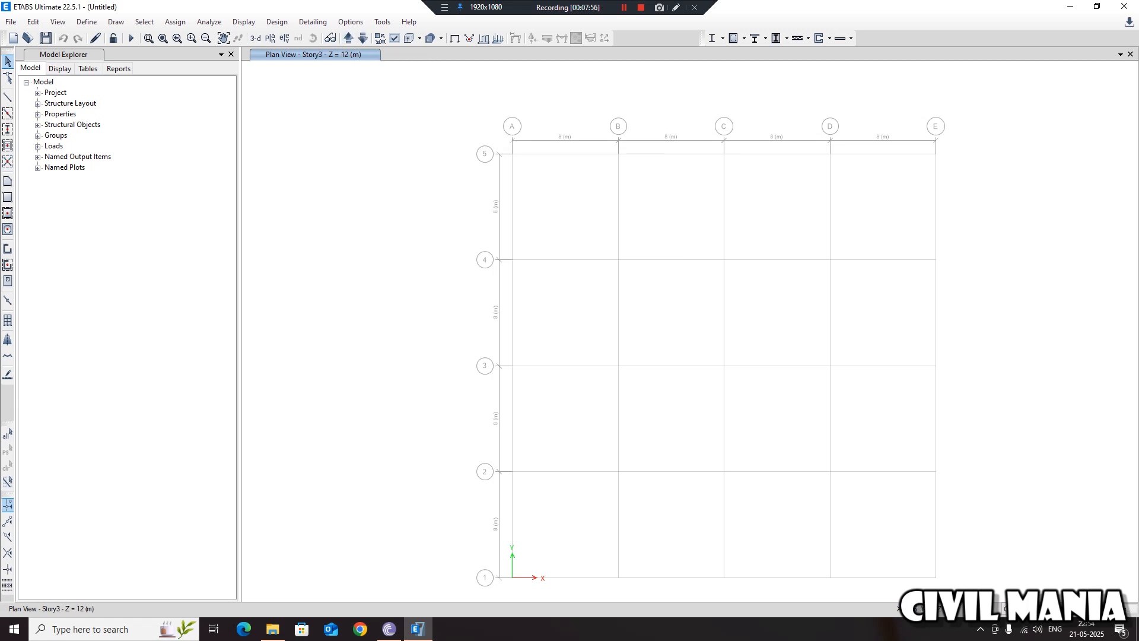
left_click(348, 38)
Step: Open the model's story data table for editing from the story and grid system settings
right_click(331, 129)
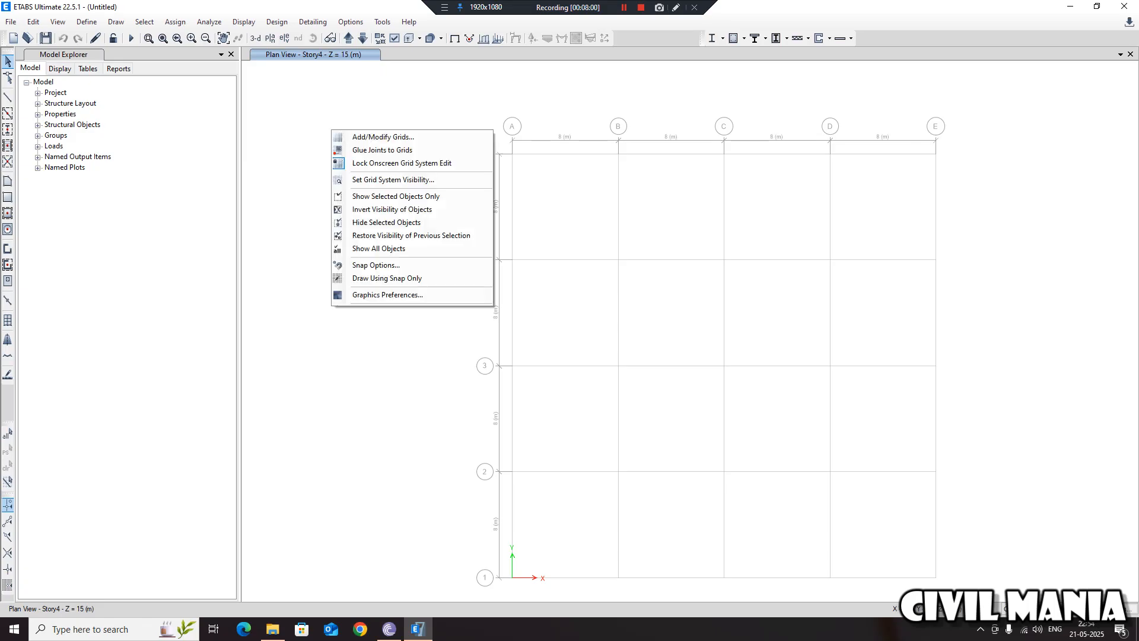
right_click(303, 118)
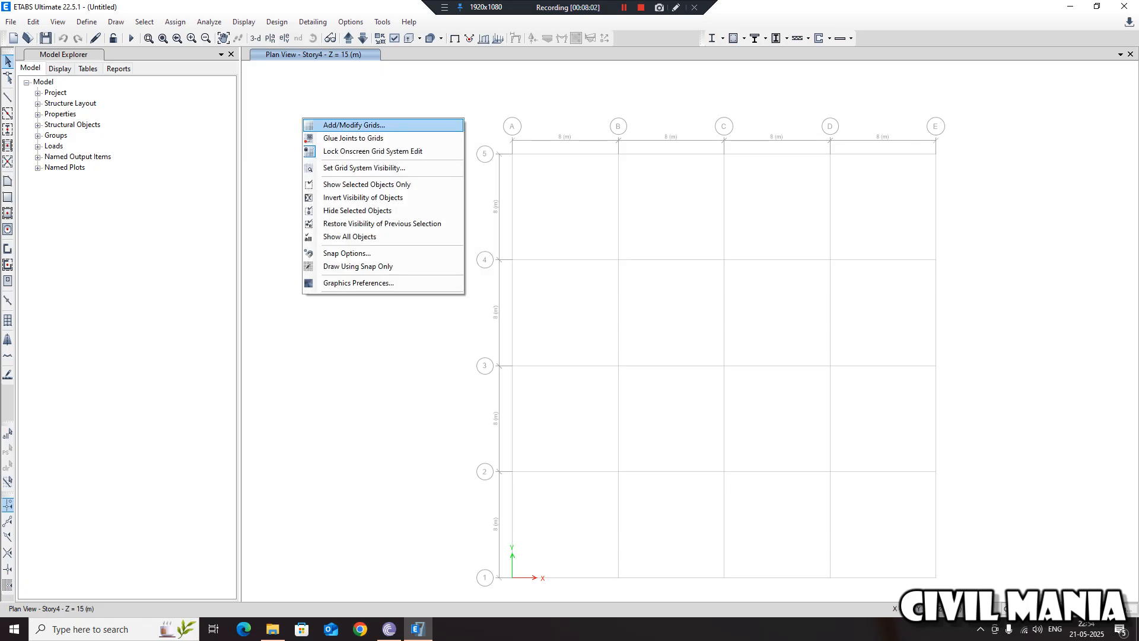
left_click(354, 125)
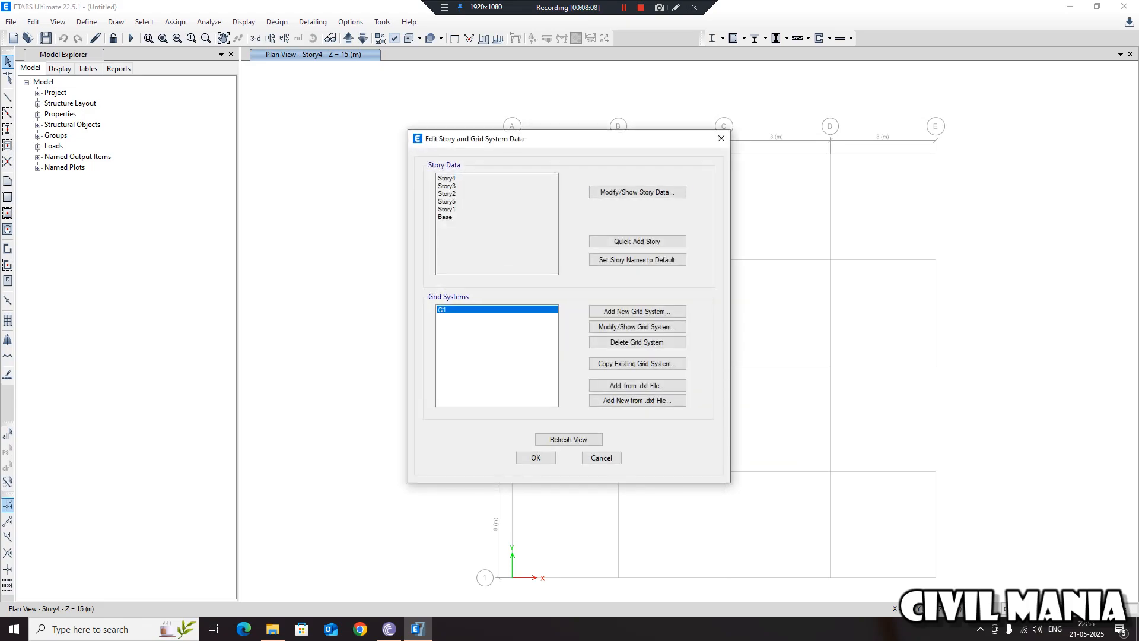
left_click(637, 192)
Step: Try to rename the story at 6 m elevation as Story2, and leave the story data table
left_click(402, 283)
left_click(402, 268)
left_click_drag(389, 267, 379, 267)
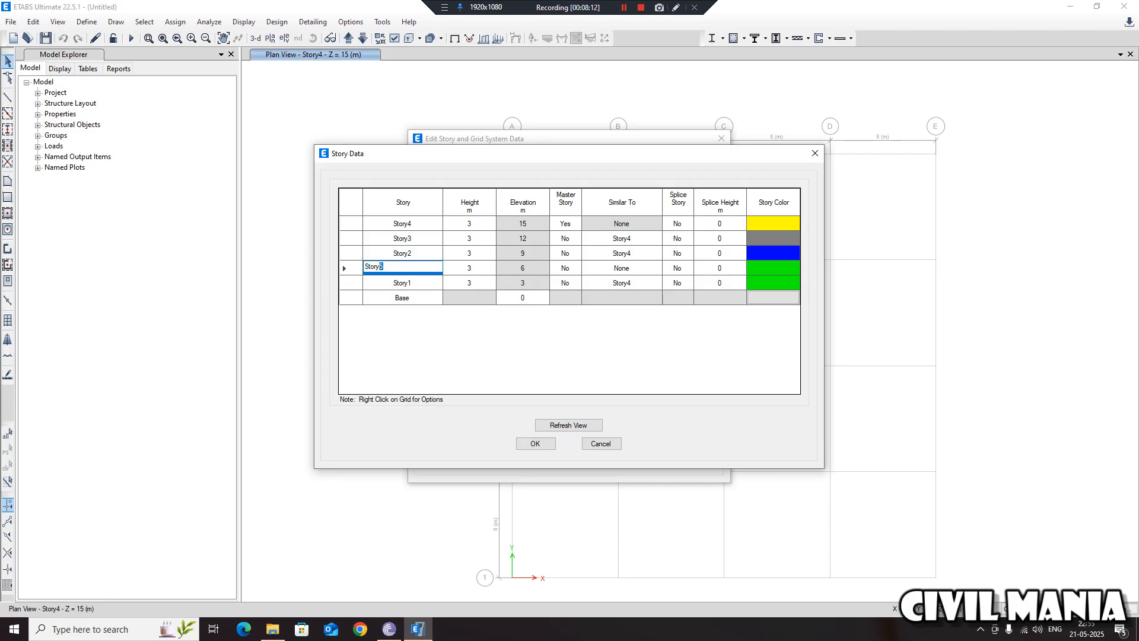
type("2")
key("Return")
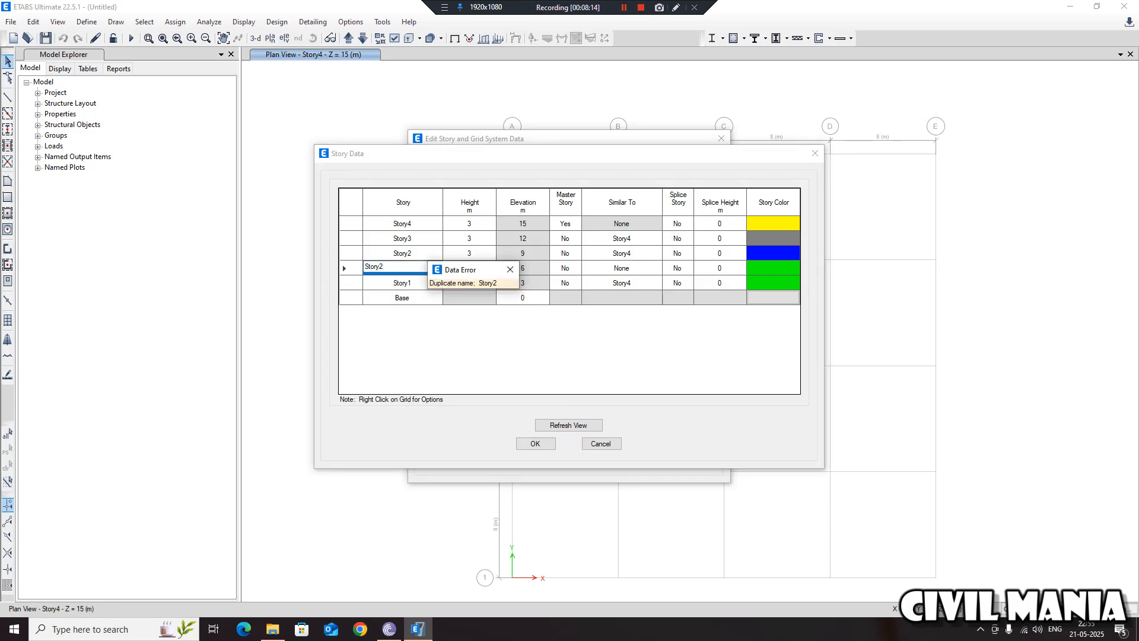
key("Escape")
left_click(386, 267)
left_click(403, 253)
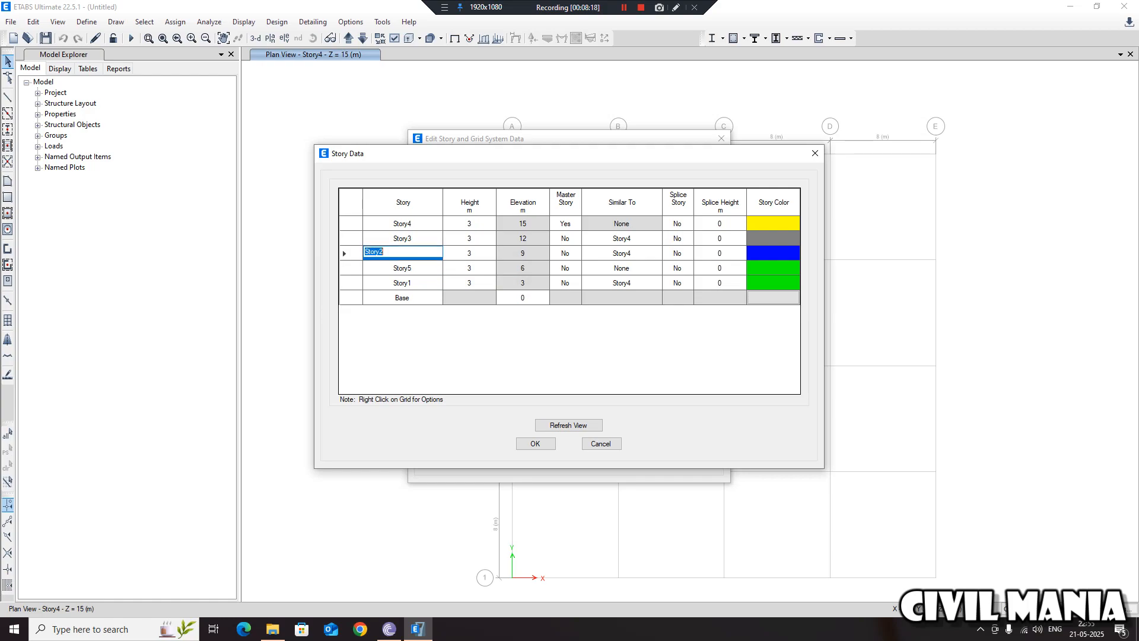
left_click(535, 444)
Step: Reopen the story data table and try to rename the topmost story as Story5
left_click(637, 192)
left_click(403, 224)
left_click_drag(389, 222, 379, 223)
type("5")
key("Return")
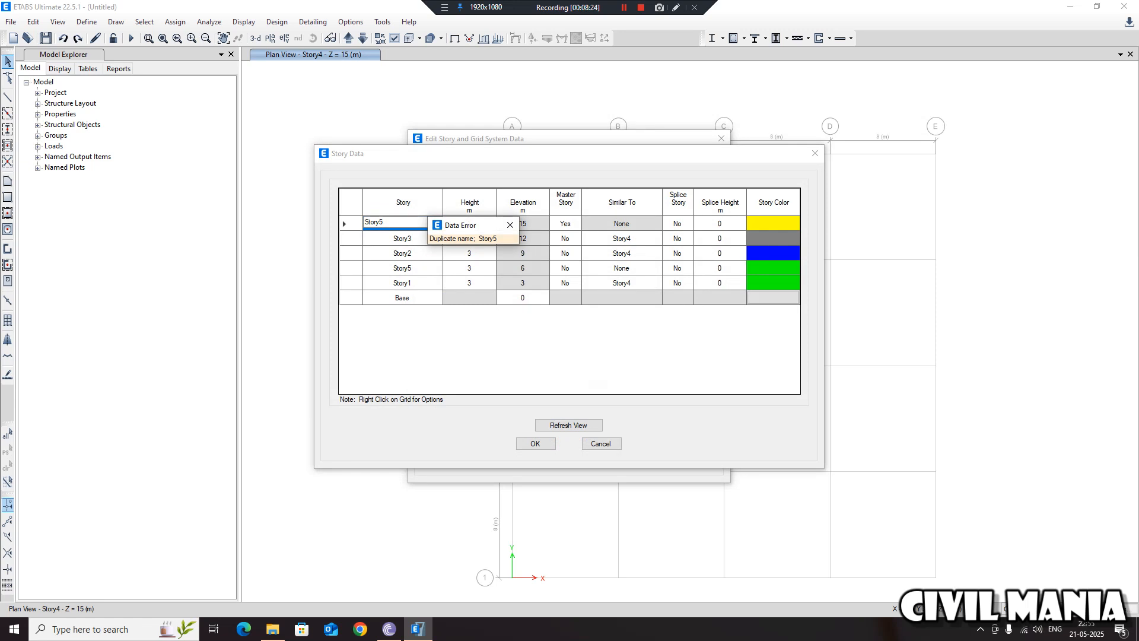
left_click(511, 225)
Step: Rename the topmost story as "Story 05"
left_click(376, 222)
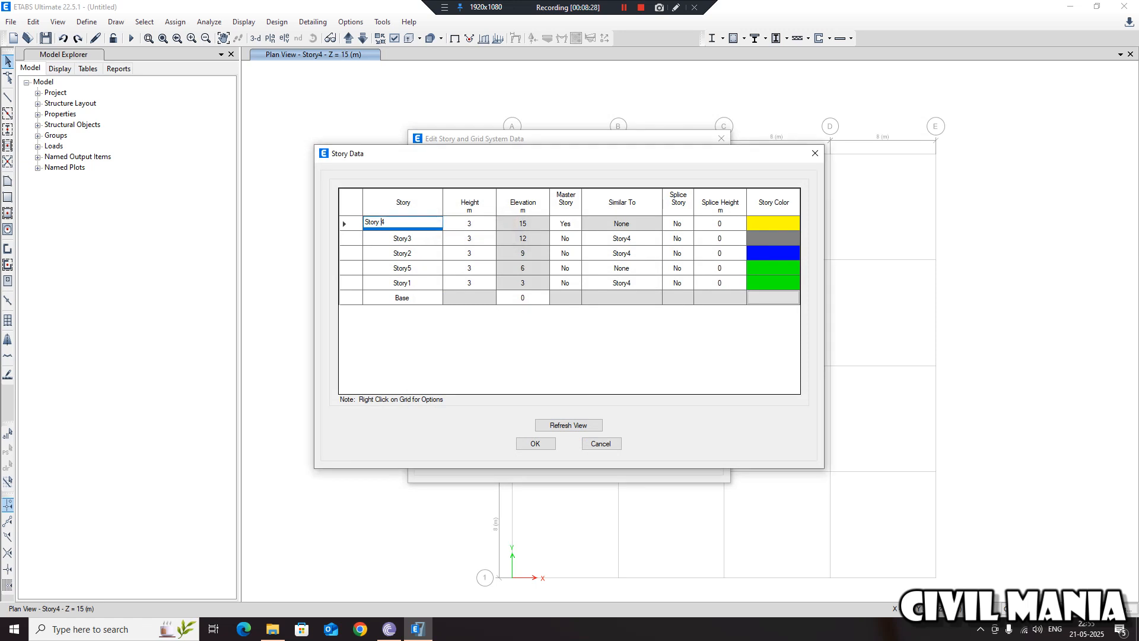
type("0")
key("shift+Right")
type("5")
key("Return")
Step: Rename the story at 12 m elevation as Story4 and the one at 9 m as Story3
key("Right")
key("shift+Left")
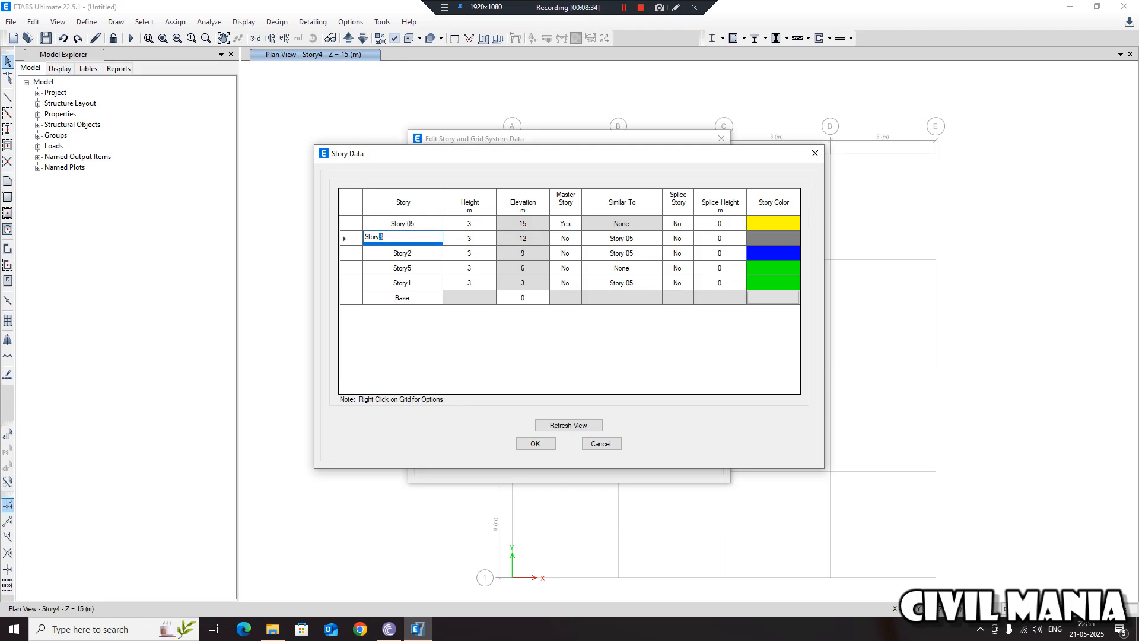
type("4")
key("Return")
key("Right")
key("shift+Left")
type("3")
key("Return")
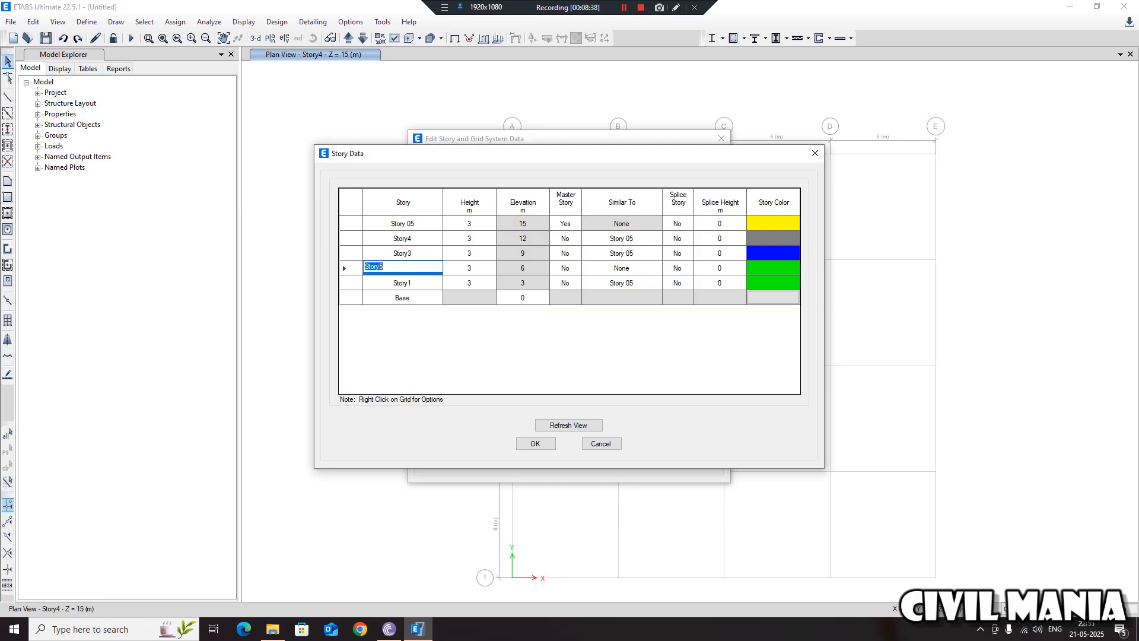
Step: Rename the story at 6 m elevation as Story2
key("Right")
key("shift+Left")
type("2")
key("Return")
key("Return")
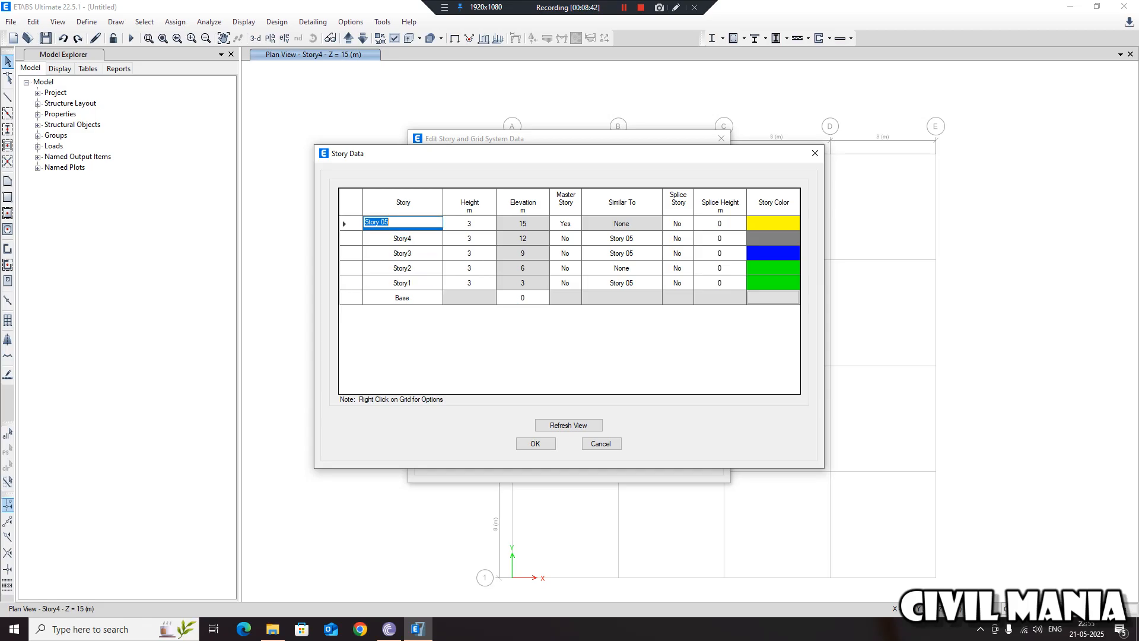
Step: Remove the space and zero from the topmost story's name so it reads Story5, and accept the story data
key("Right")
key("Left")
key("shift+Left")
key("Delete")
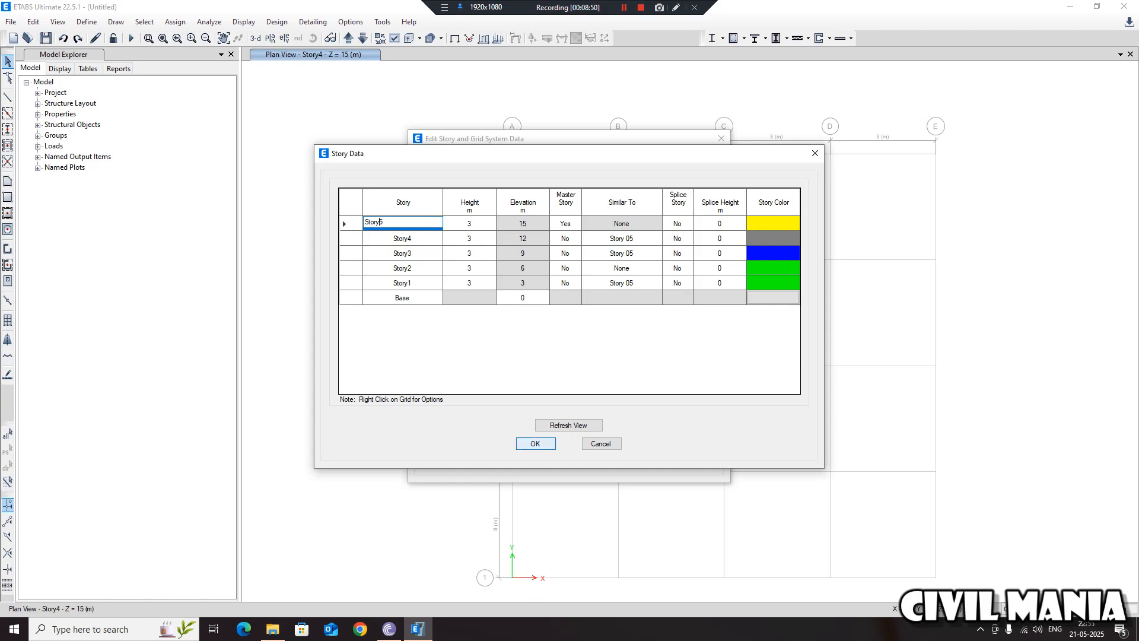
left_click(535, 443)
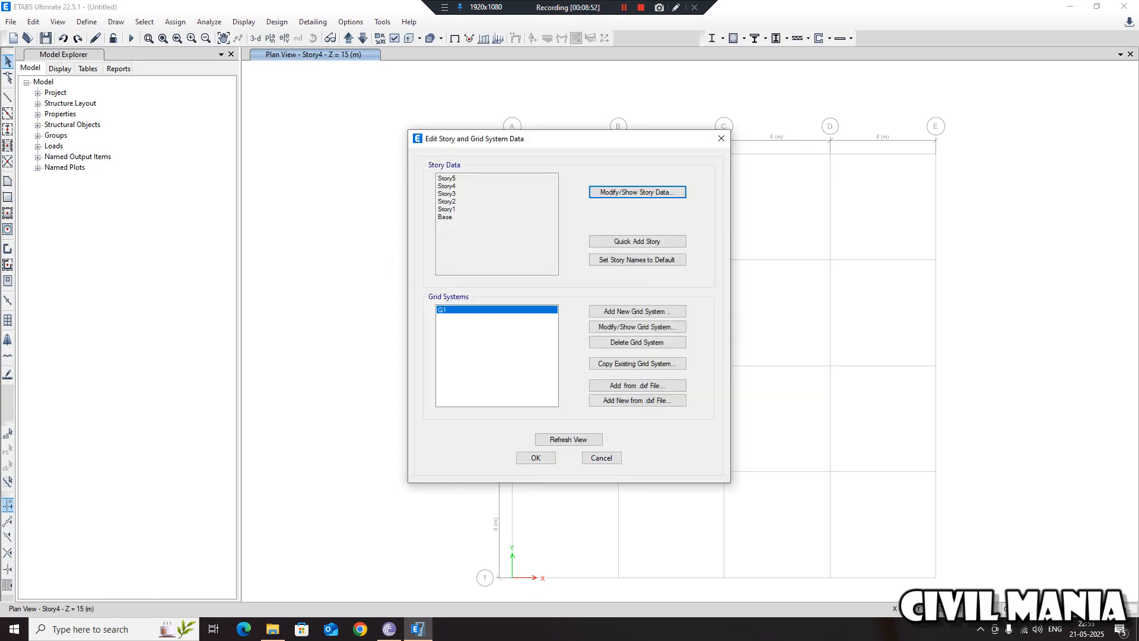
Step: In the story data, set the heights of Story2, Story3 and Story4 to 3.6 m and Story5 to 3.9 m
left_click(637, 192)
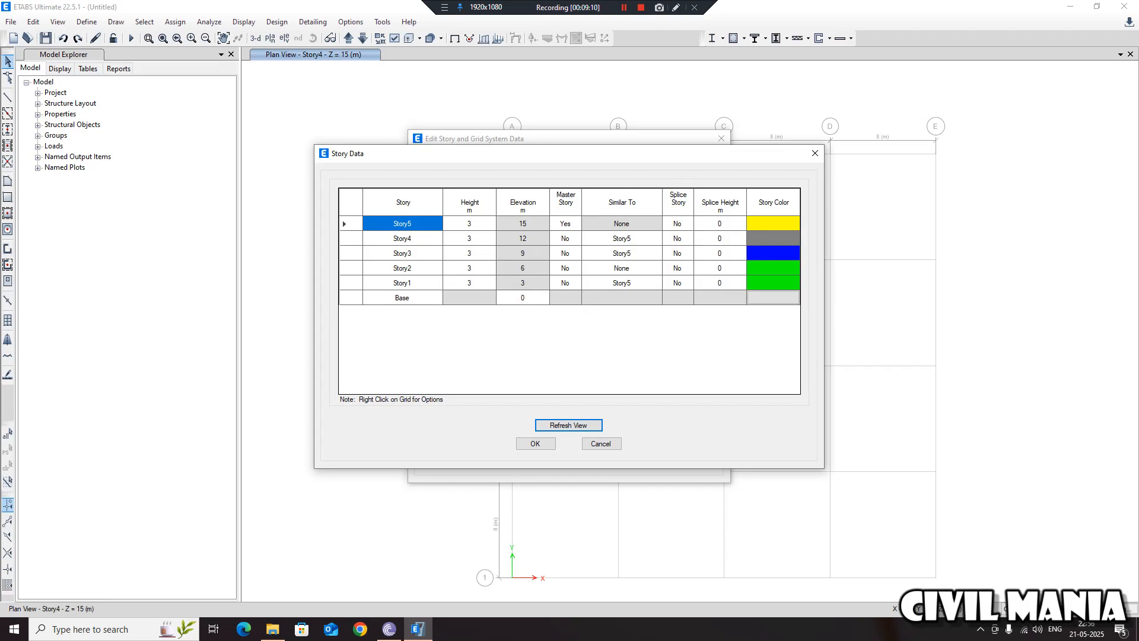
left_click(470, 283)
left_click(469, 268)
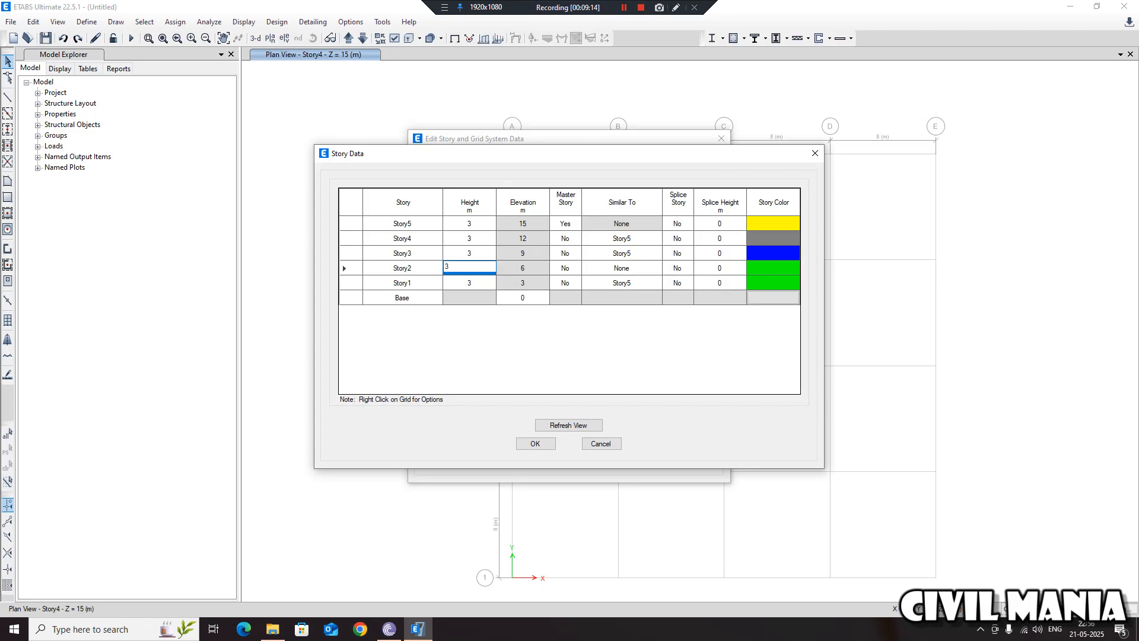
left_click(469, 253)
type("3.6")
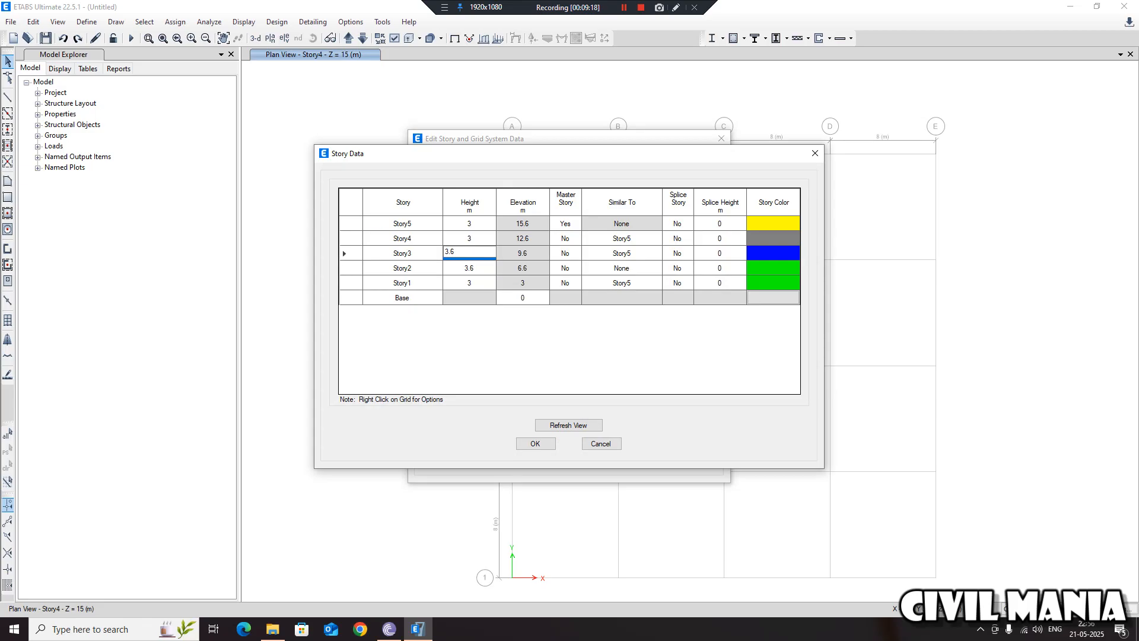
left_click(469, 238)
type("3")
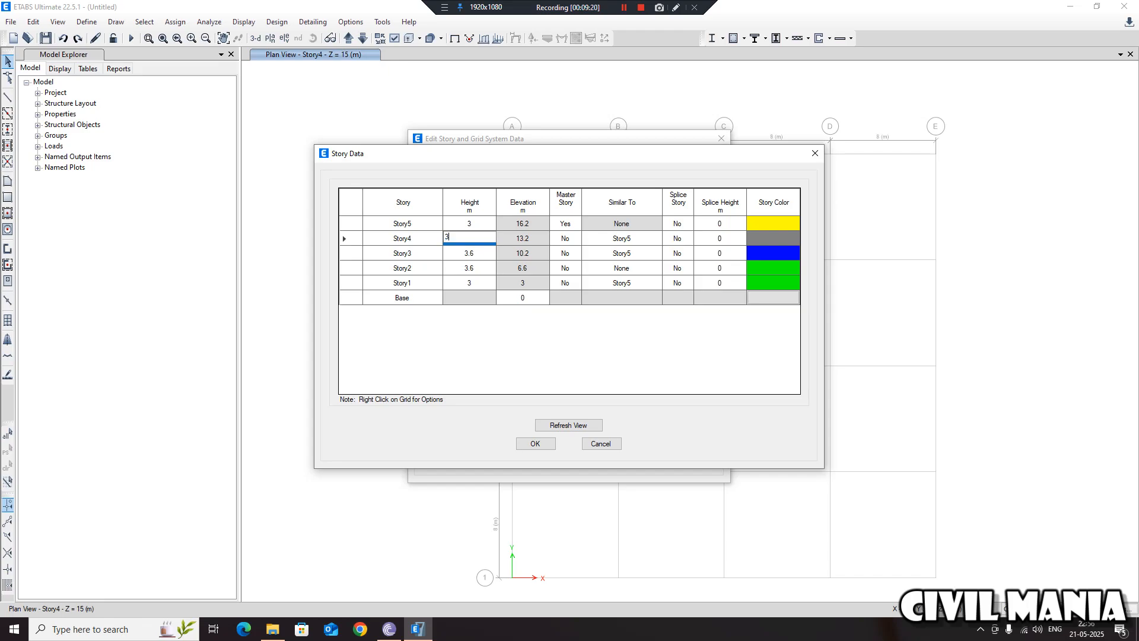
type(".6")
left_click(469, 224)
type("3.9")
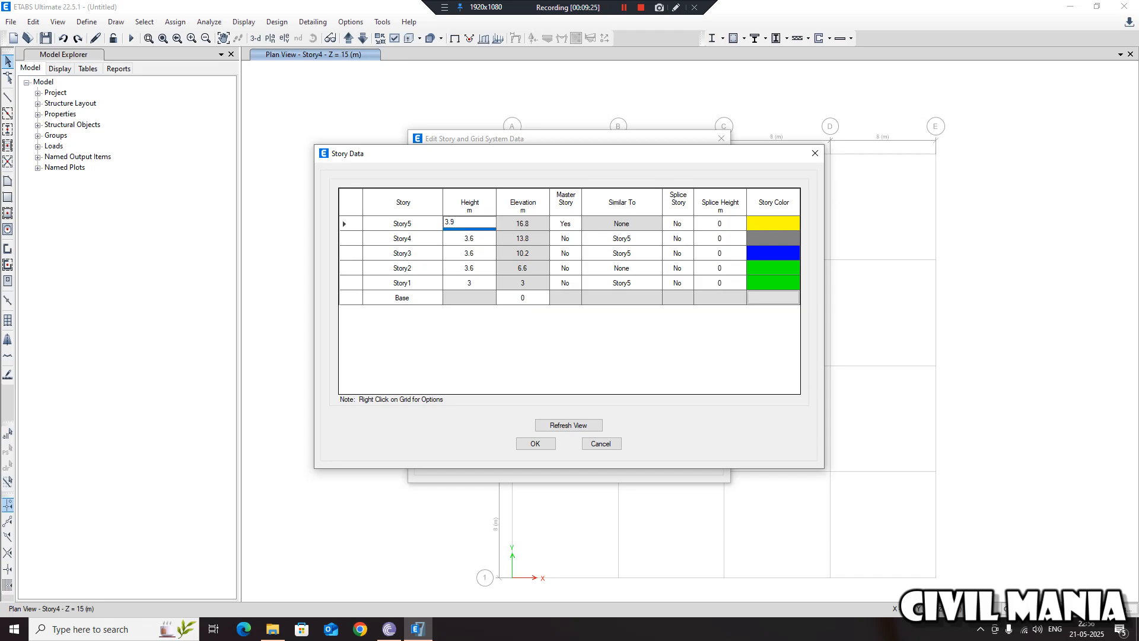
Step: Rename Story5 as MUMTY and Story4 as ROOF
left_click(403, 223)
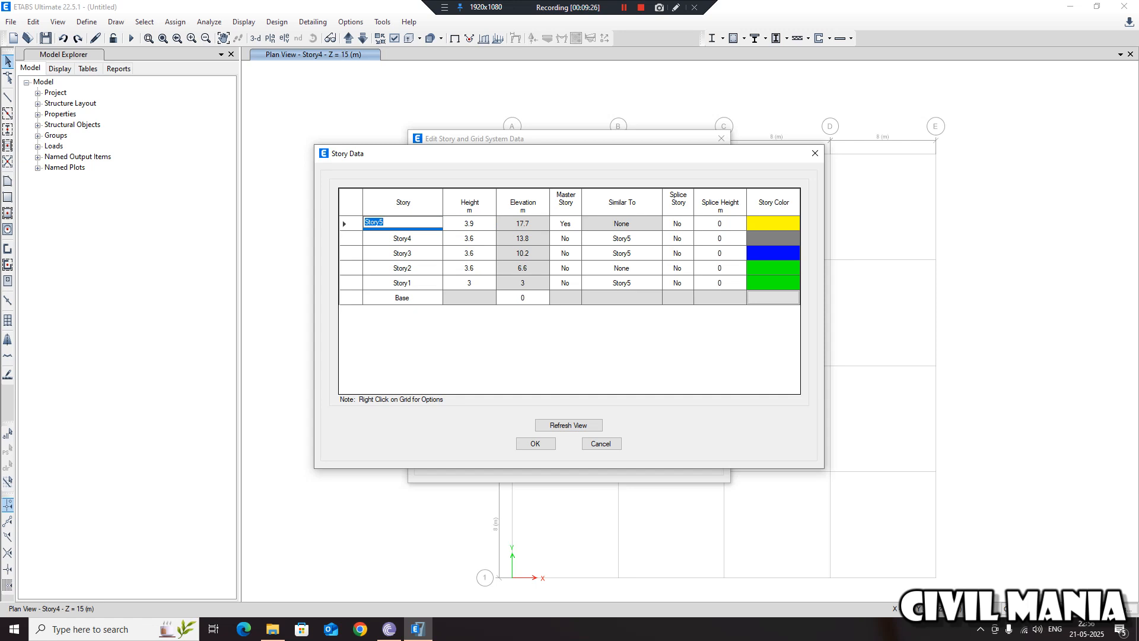
type("MUMTY")
left_click(403, 239)
type("ROOF")
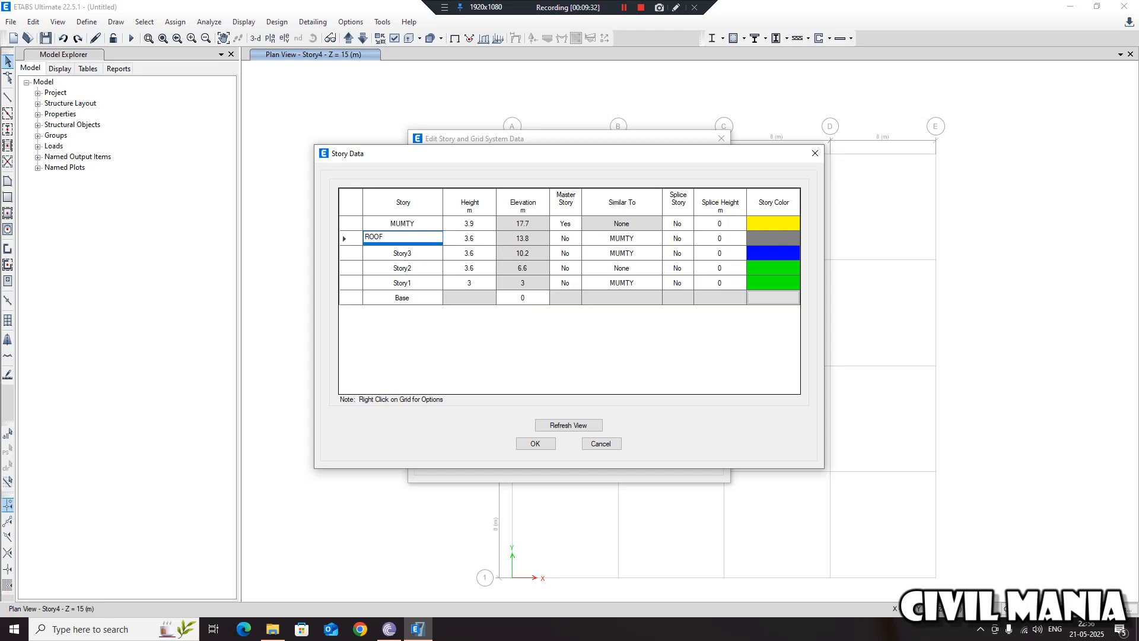
Step: Rename Story1 as PL and set its height to 1.5 m
left_click(403, 254)
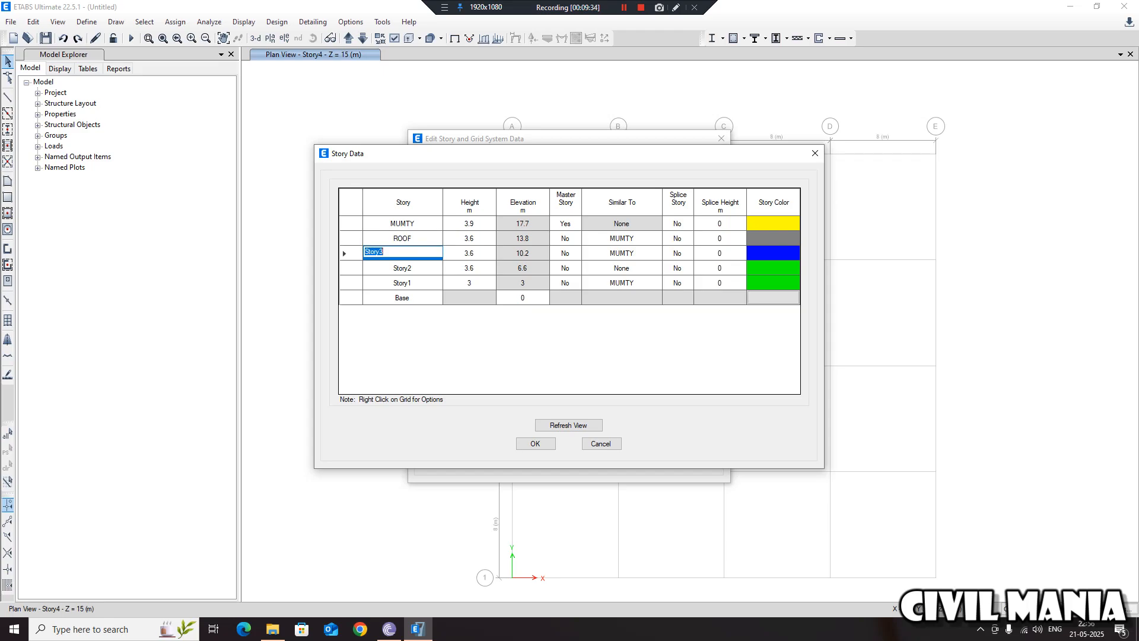
left_click(403, 283)
left_click(403, 298)
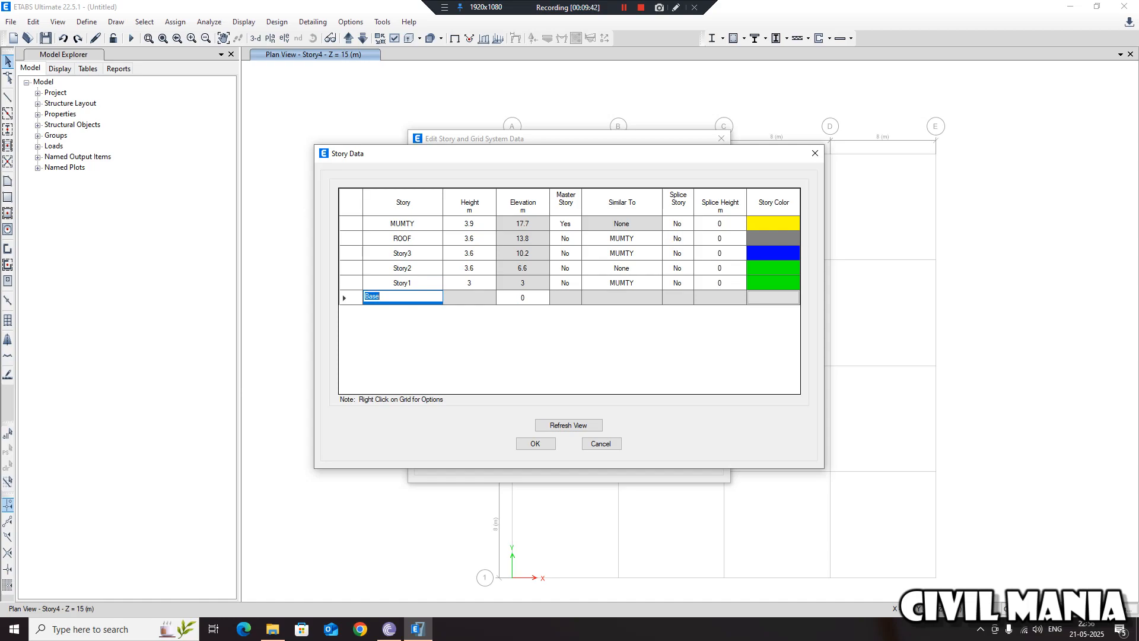
left_click(403, 283)
type("PL")
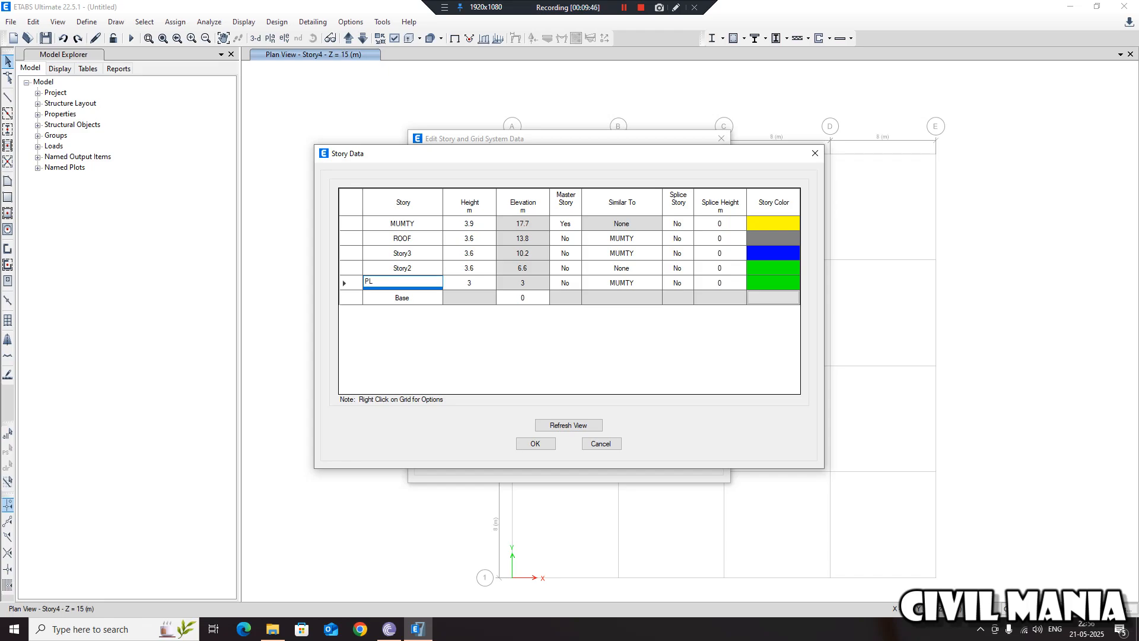
left_click(469, 283)
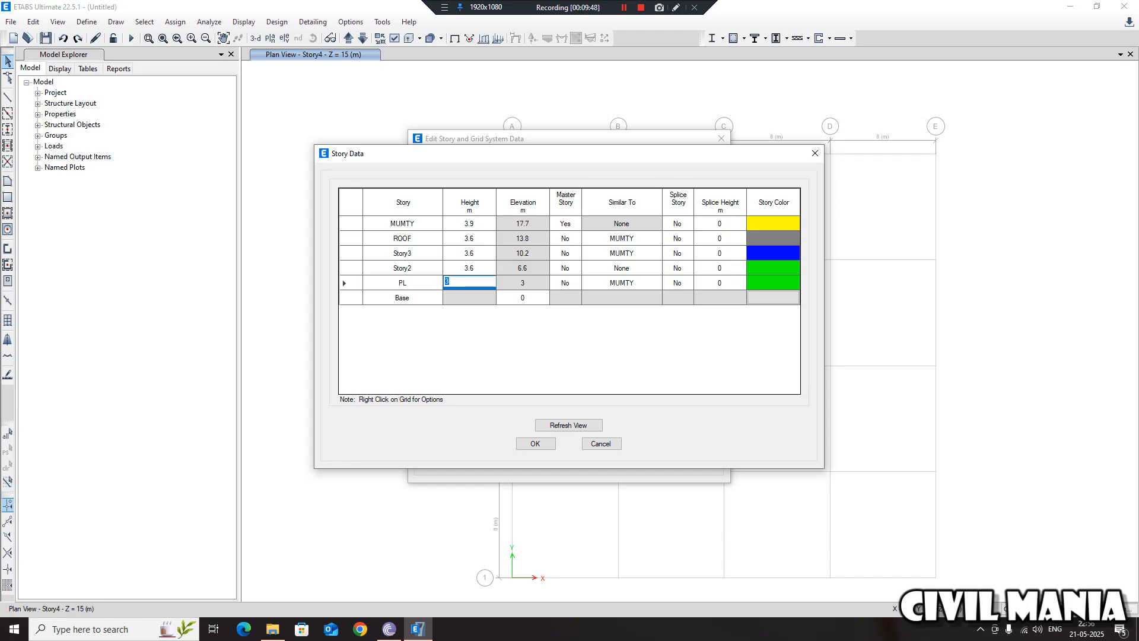
type("1.5")
key("Return")
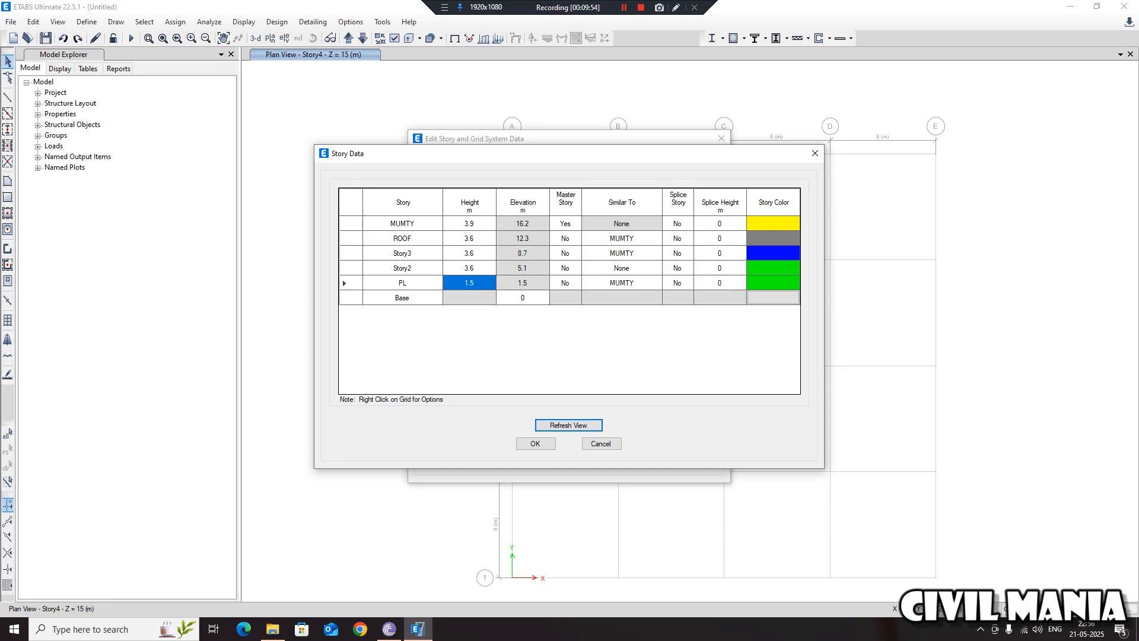
Step: Rename Story2 as GF and Story3 as 1F, and accept the story data changes
left_click(402, 268)
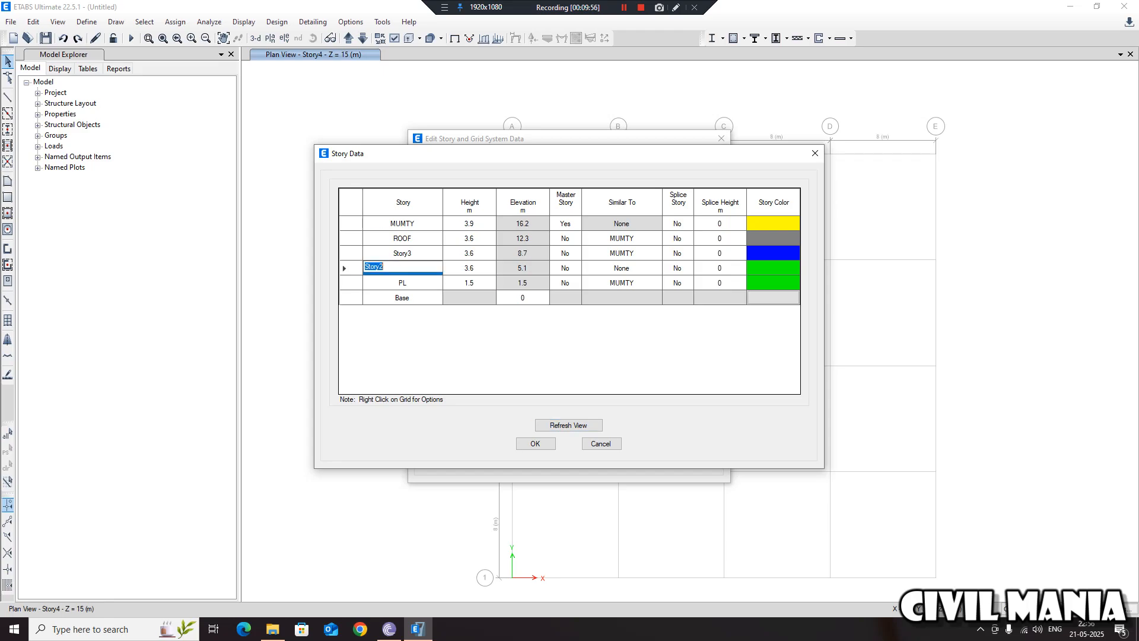
type("GF")
left_click(402, 254)
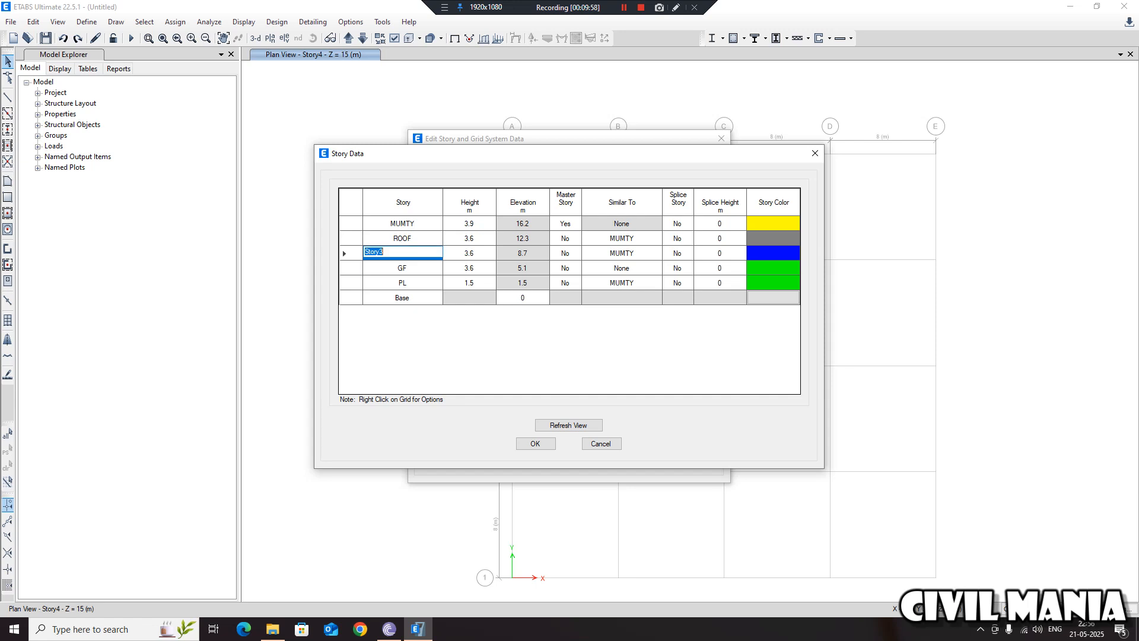
type("1F")
key("Return")
left_click(403, 224)
left_click(403, 239)
left_click(403, 224)
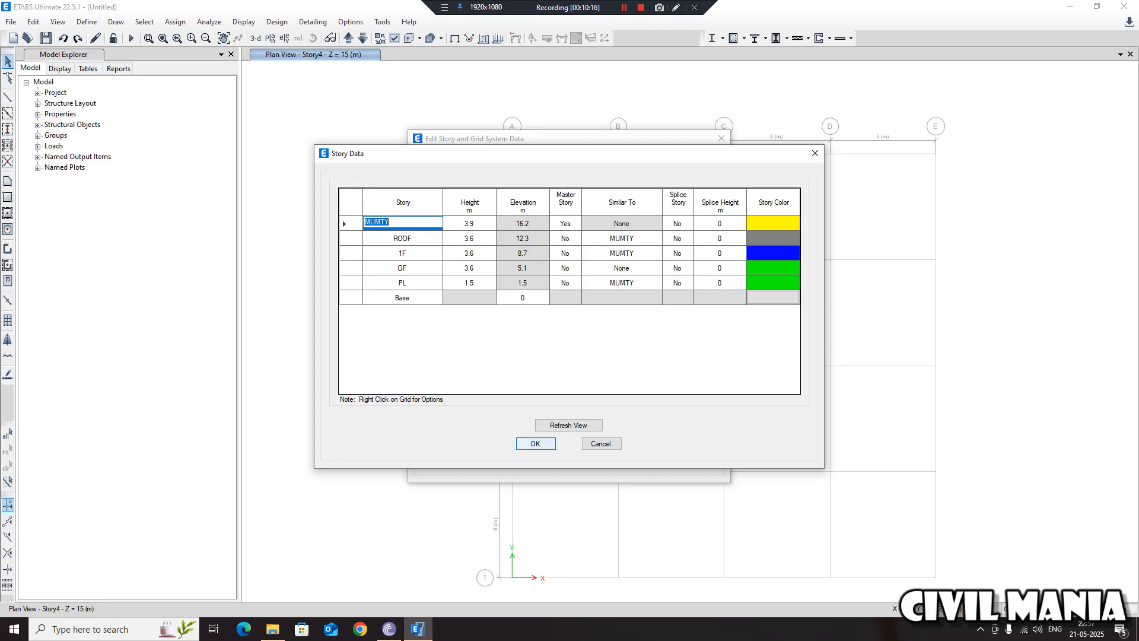
left_click(535, 444)
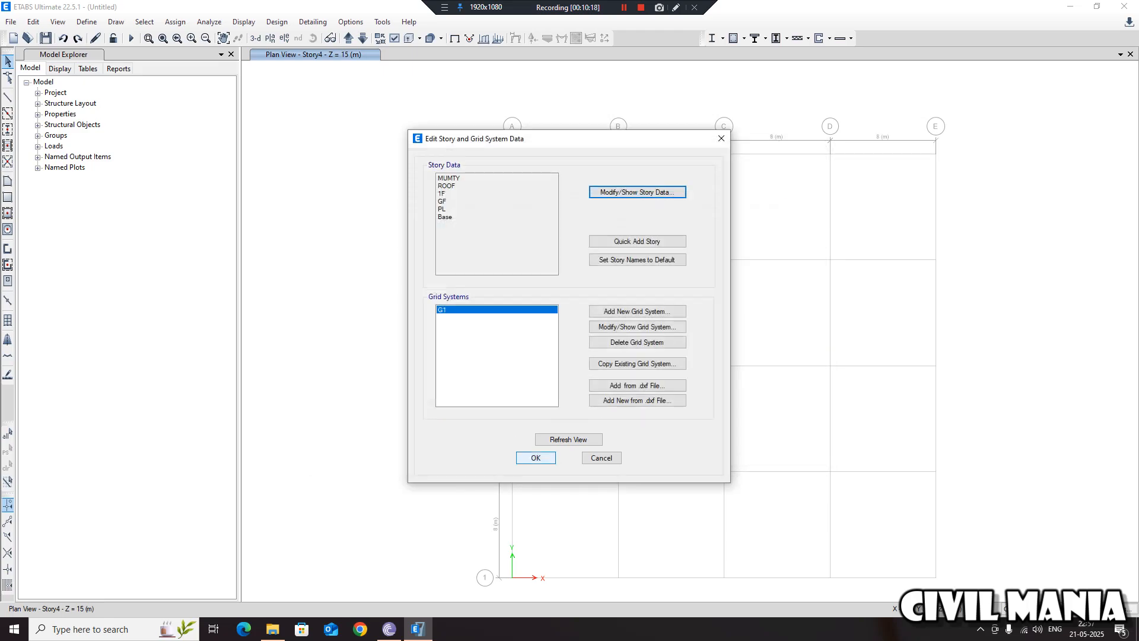
left_click(536, 452)
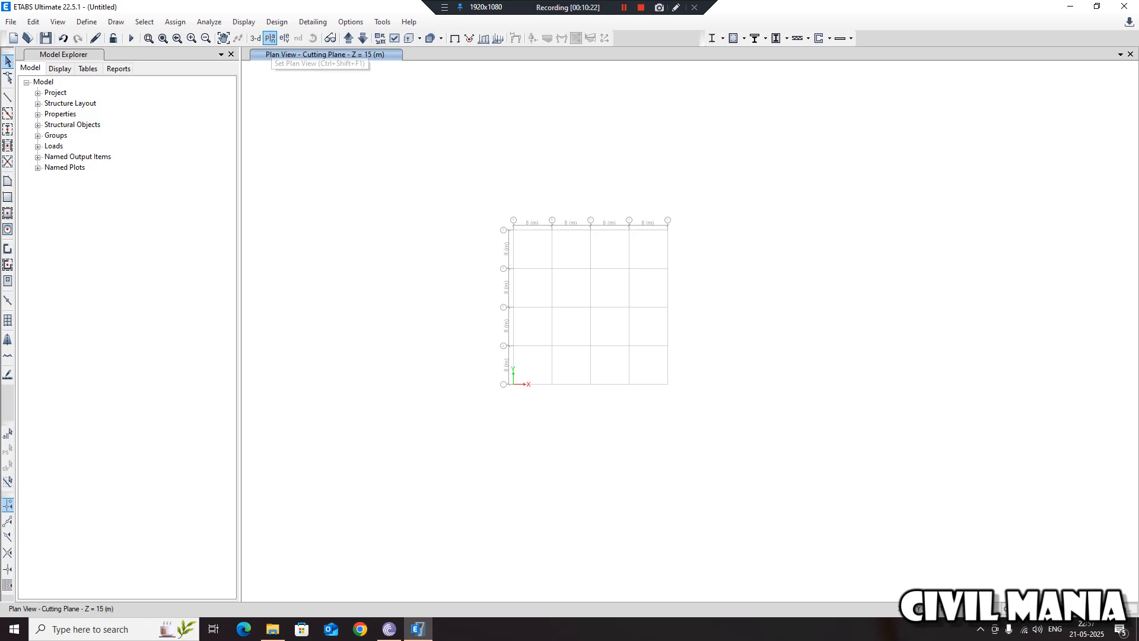
Step: Show the model in the default 3D view and switch to the plan view of the Base level
left_click(255, 38)
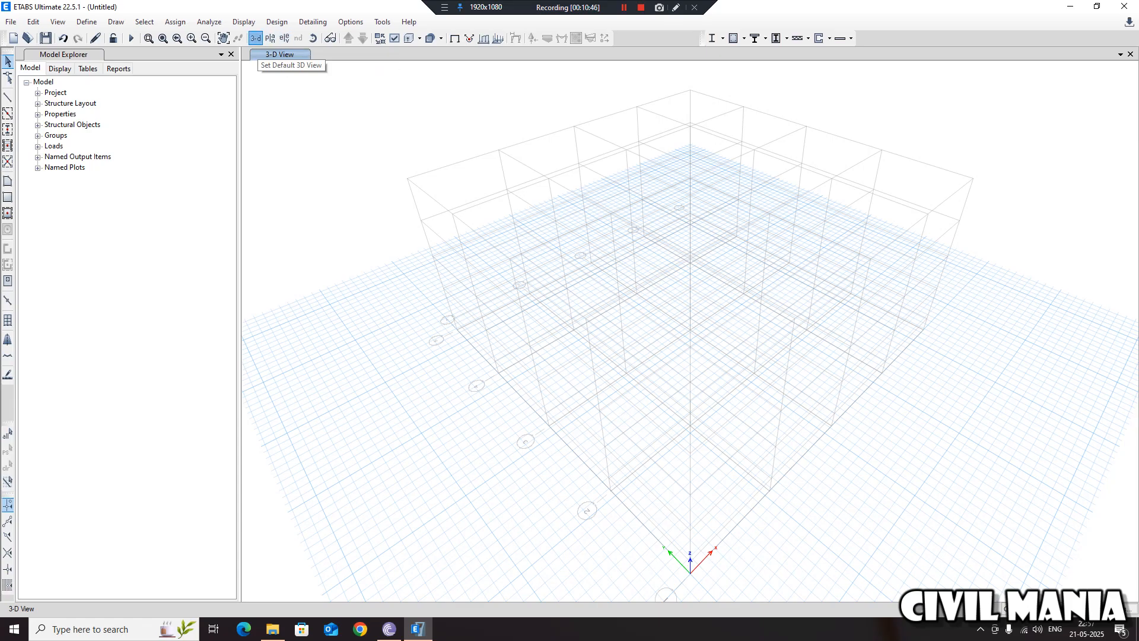
left_click(270, 38)
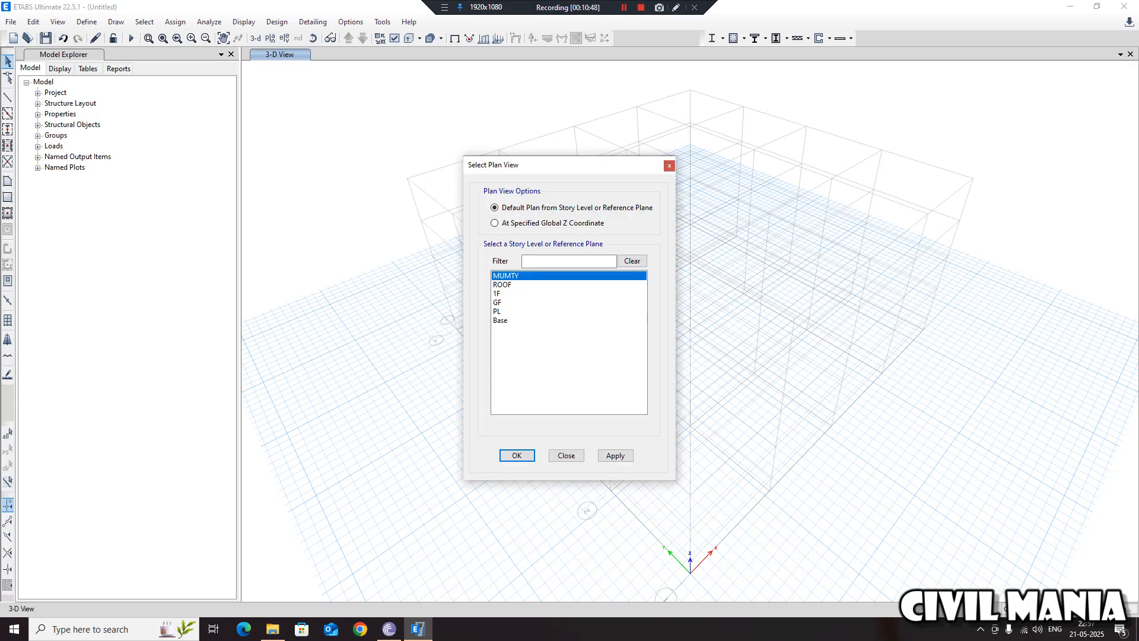
left_click(516, 456)
scroll(684, 375, "down", 3)
scroll(670, 301, "up", 6)
scroll(321, 205, "down", 3)
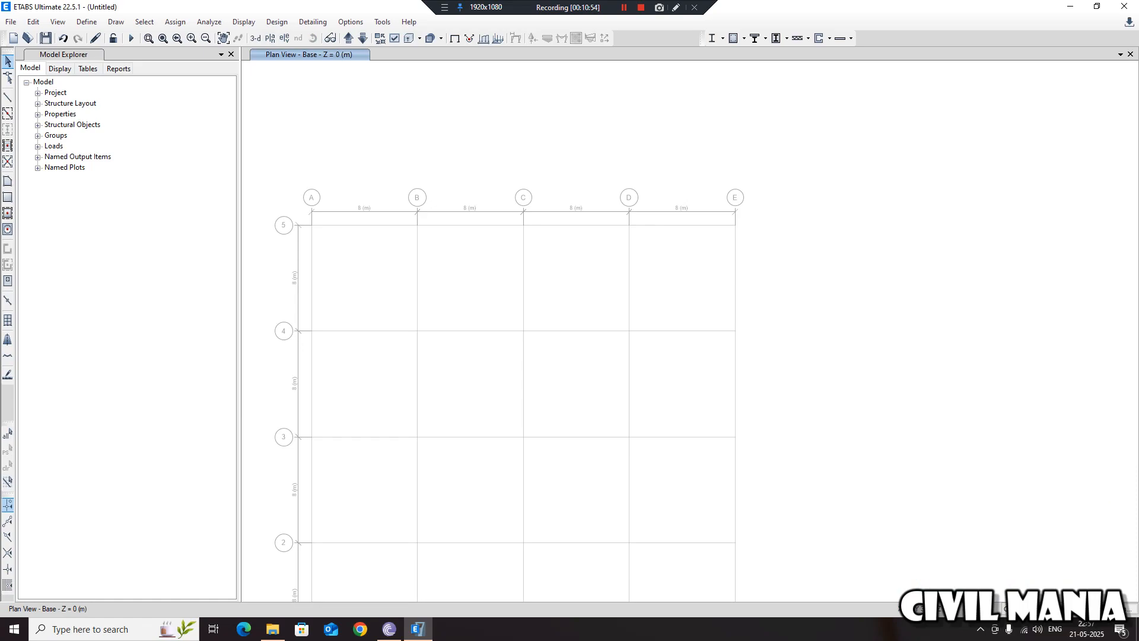
middle_click_drag(522, 386, 556, 328)
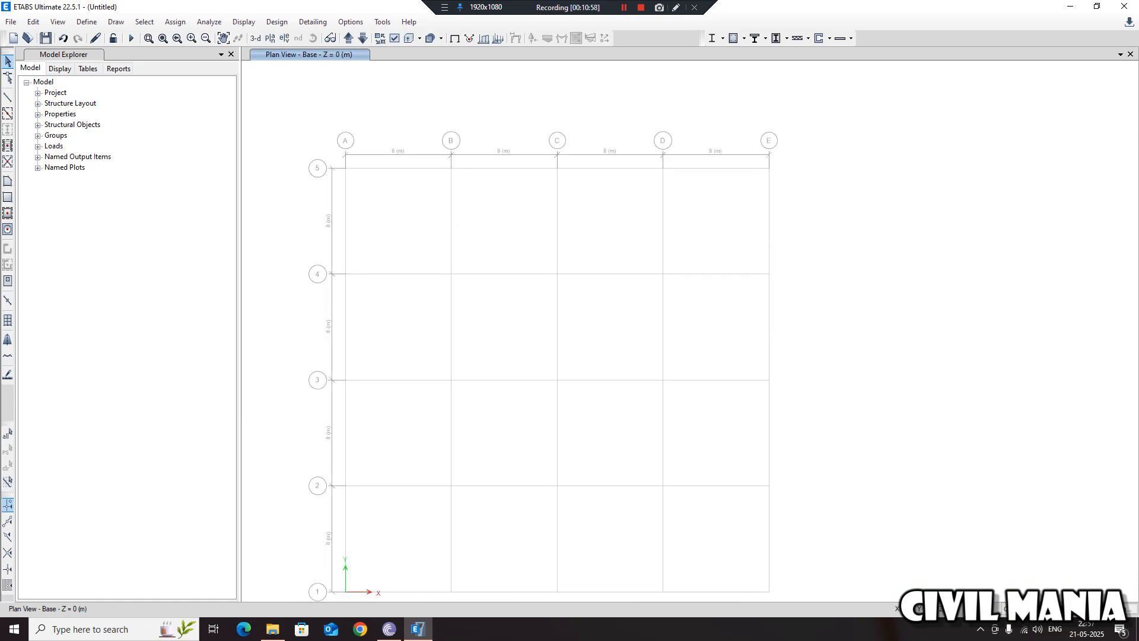
Step: Open grid system G1 for modification and set the X ordinate of grid line C to 18 m
right_click(466, 89)
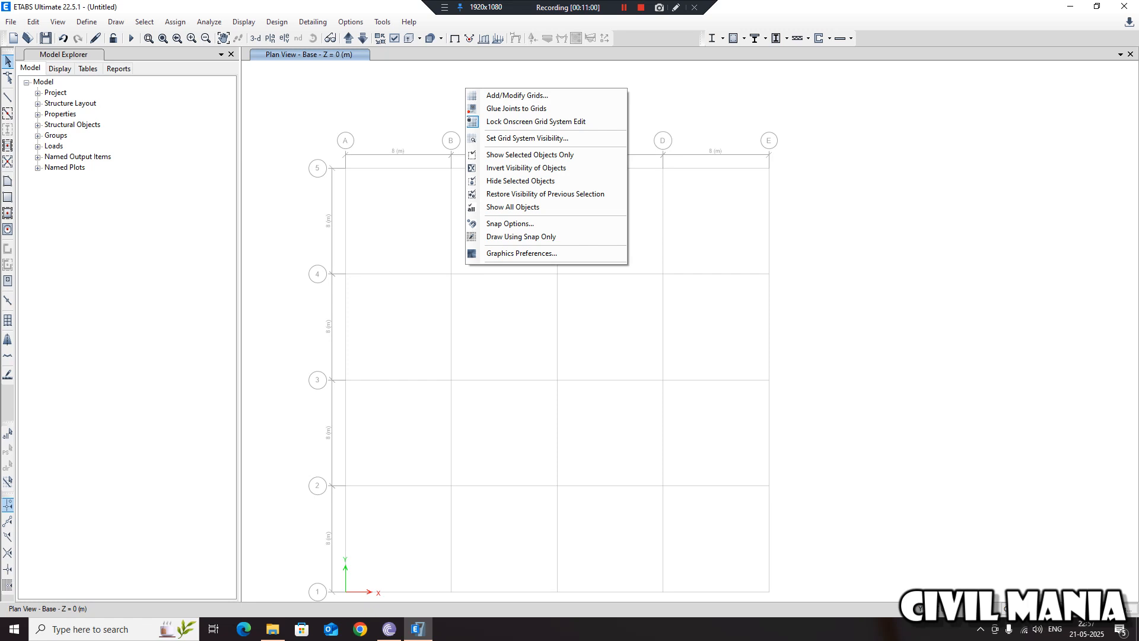
key("Return")
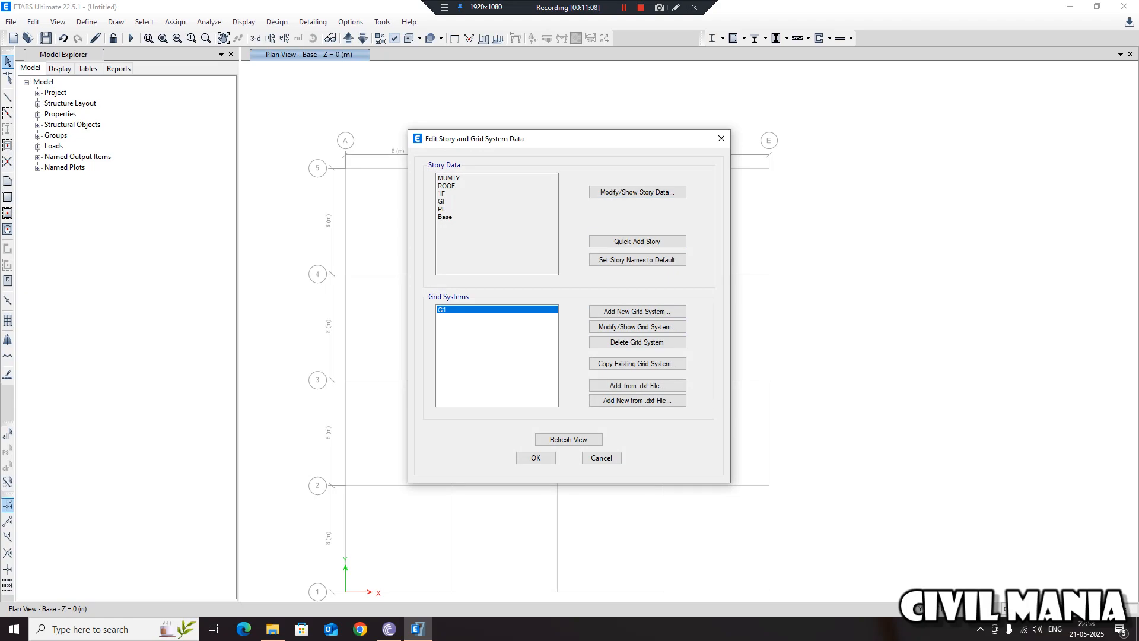
left_click(637, 327)
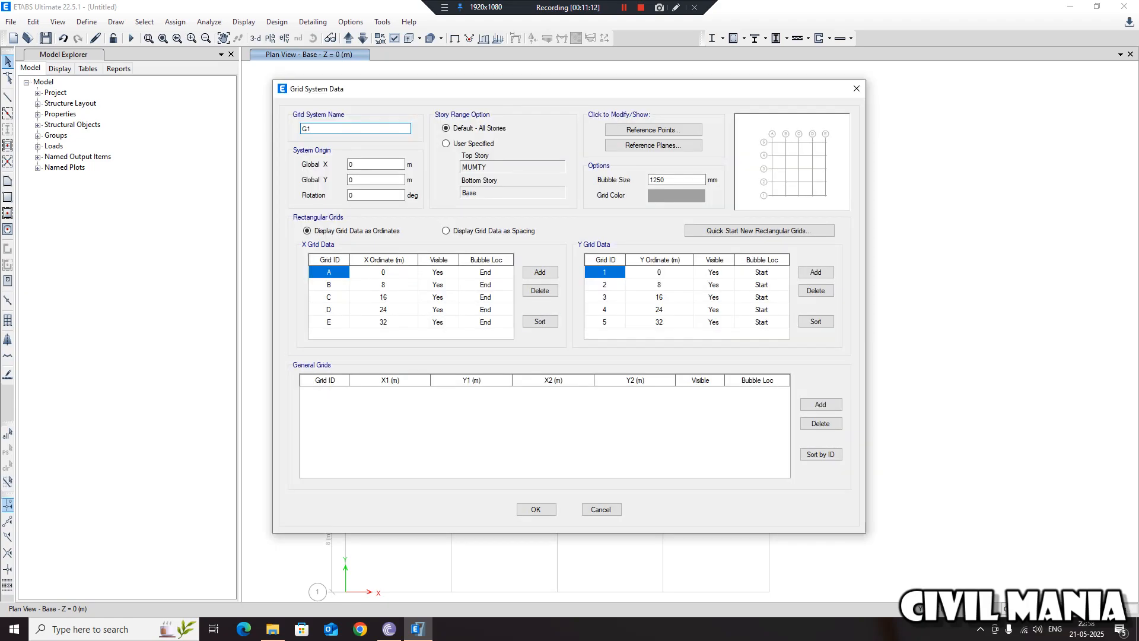
left_click(383, 297)
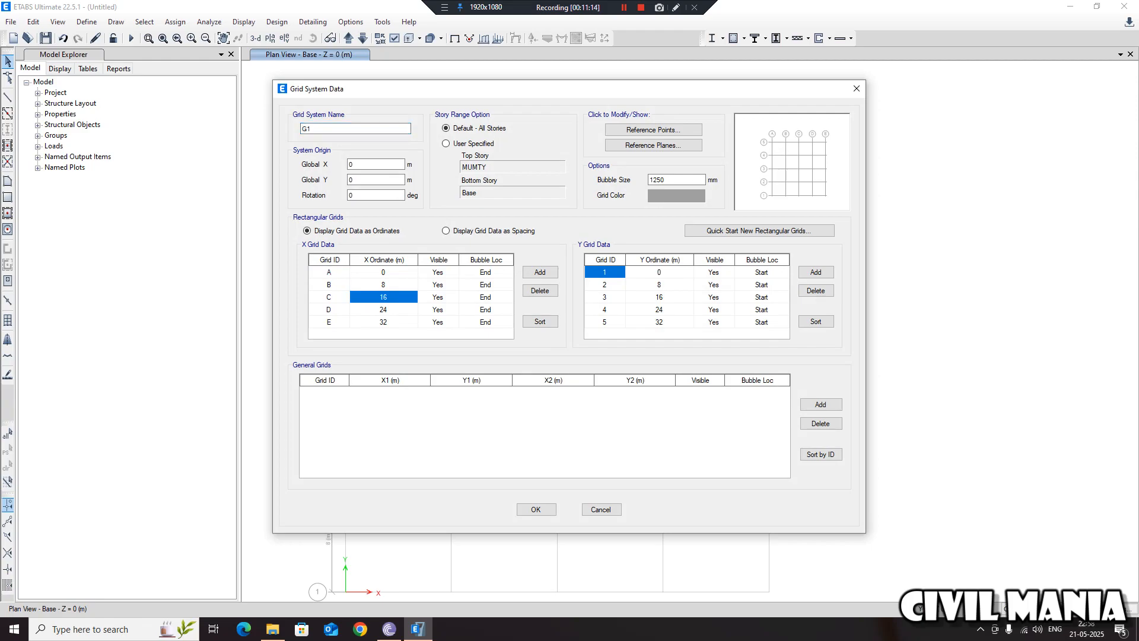
type("10")
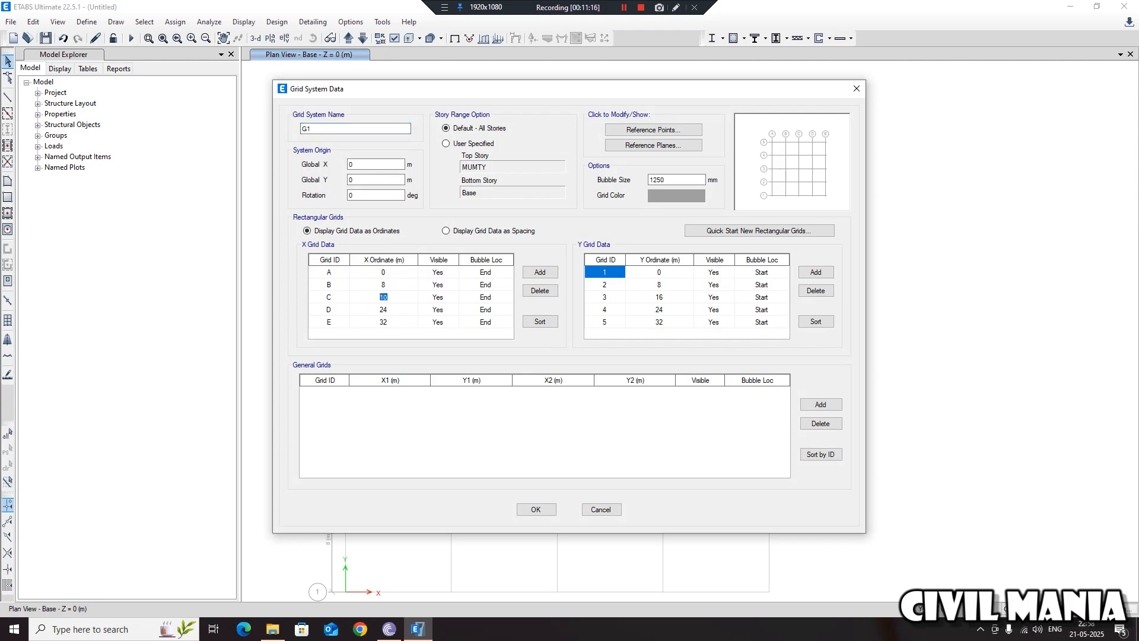
key("BackSpace")
type("8")
key("Return")
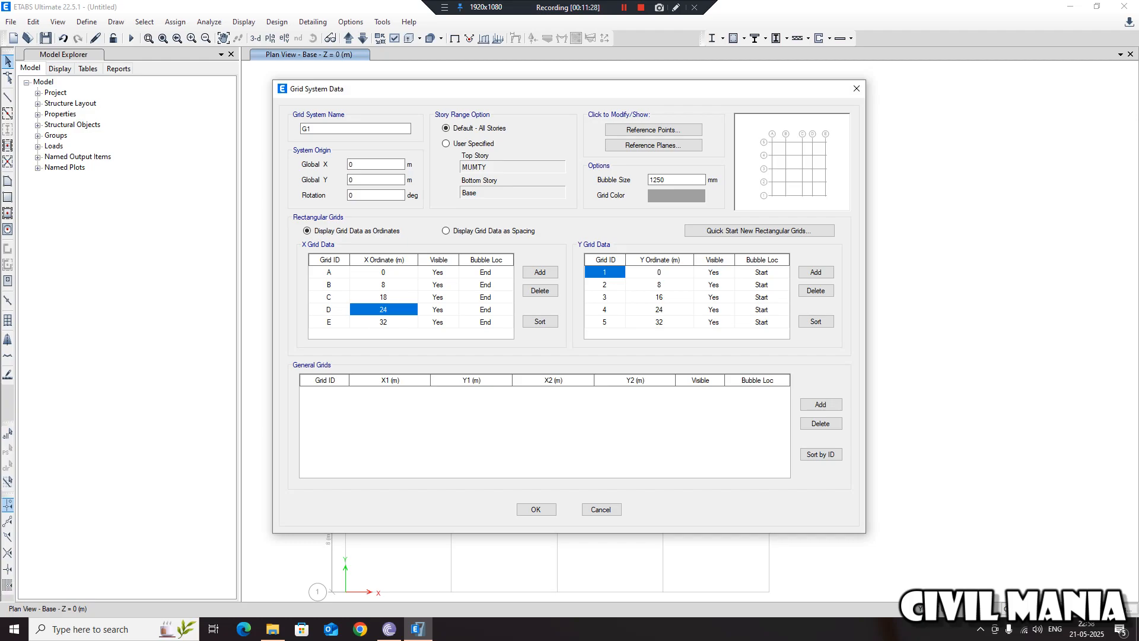
Step: Rename the X grid lines A to E as 1, 2, 3, 4 and 5
left_click(383, 322)
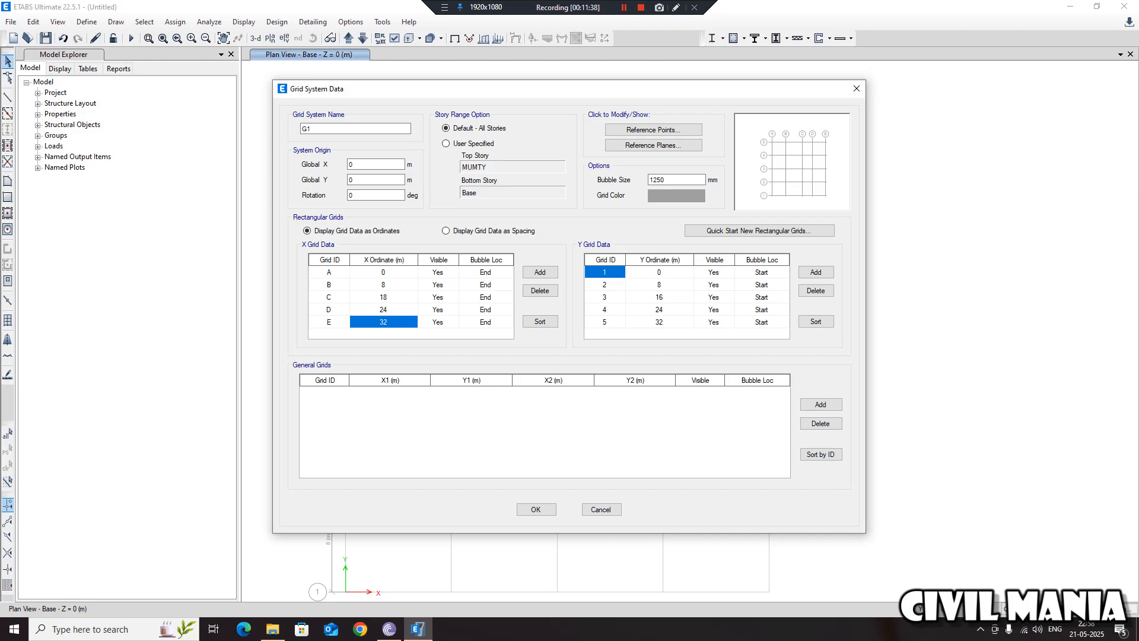
left_click_drag(401, 90, 824, 89)
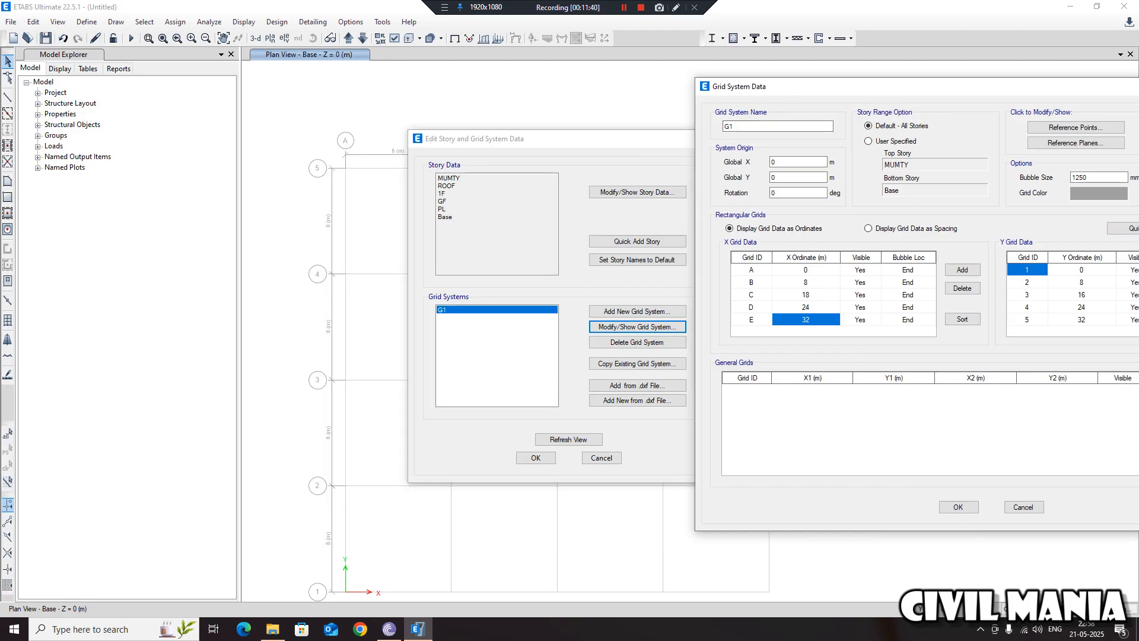
left_click(751, 270)
type("1")
key("Return")
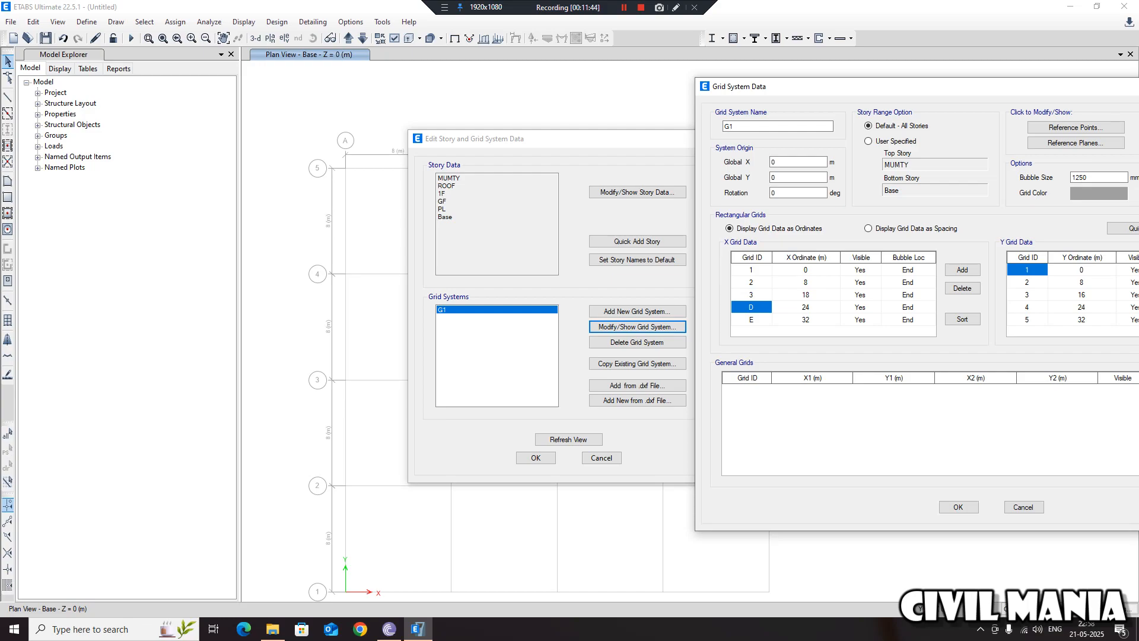
type("4")
key("Return")
type("5")
Step: Rename the Y grid lines 1 to 5 as A, B, C, D and E, and accept the grid system changes
left_click_drag(1024, 95, 664, 137)
left_click(669, 312)
type("A")
key("Return")
type("B")
key("Return")
type("C")
key("Return")
type("D")
key("Return")
type("E")
left_click_drag(475, 129, 648, 106)
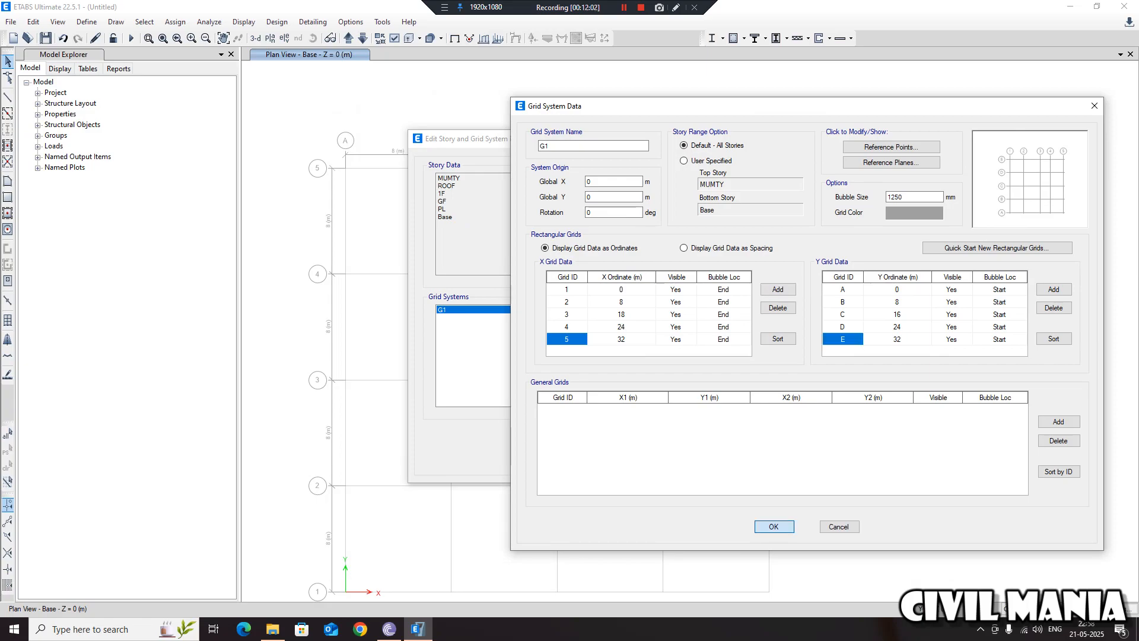
left_click(773, 526)
left_click(536, 458)
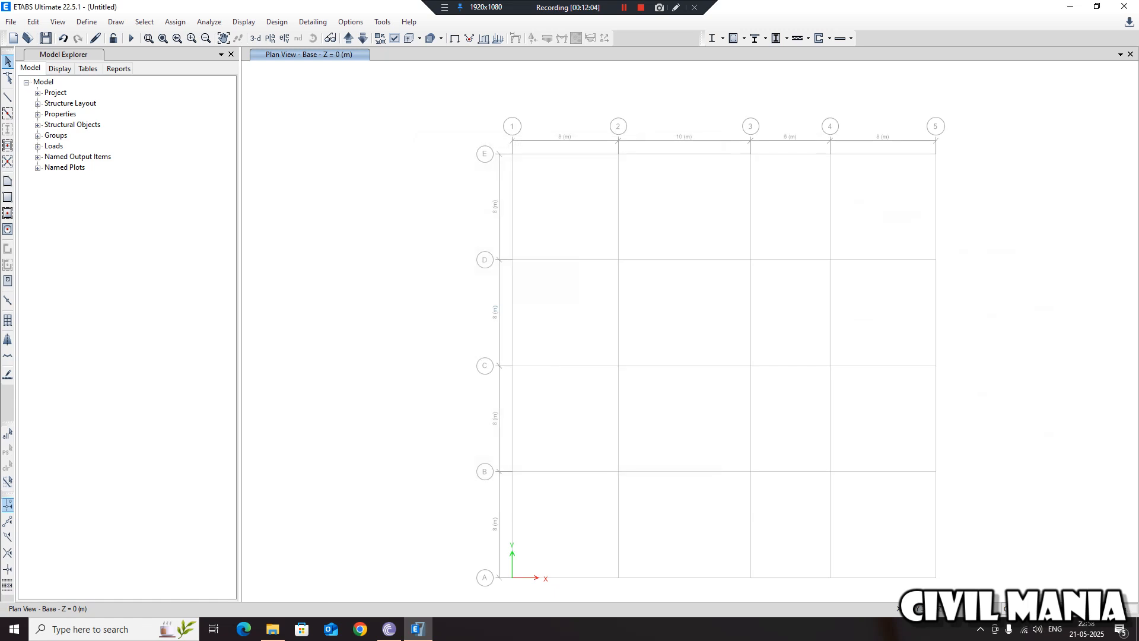
scroll(595, 138, "up", 3)
scroll(858, 148, "down", 3)
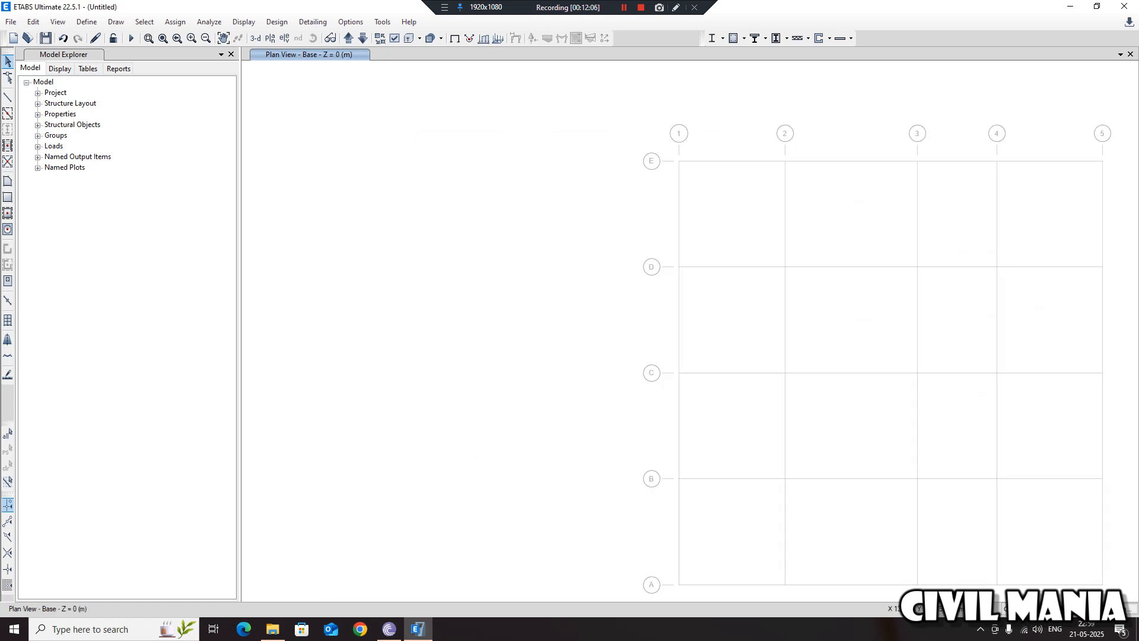
middle_click_drag(858, 297, 715, 251)
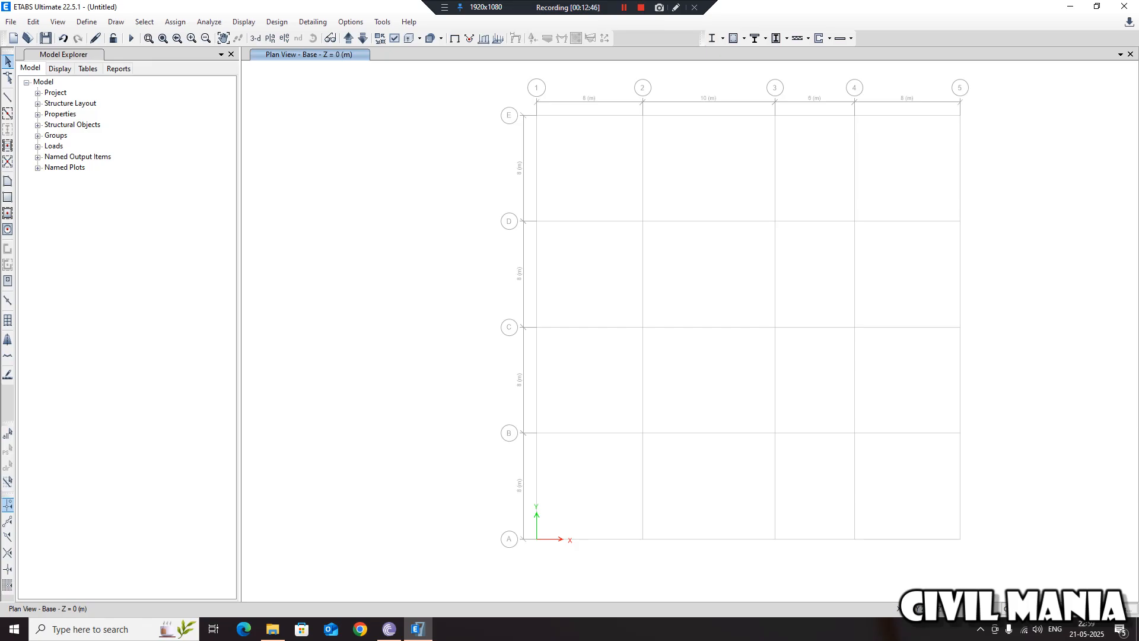
scroll(632, 158, "down", 5)
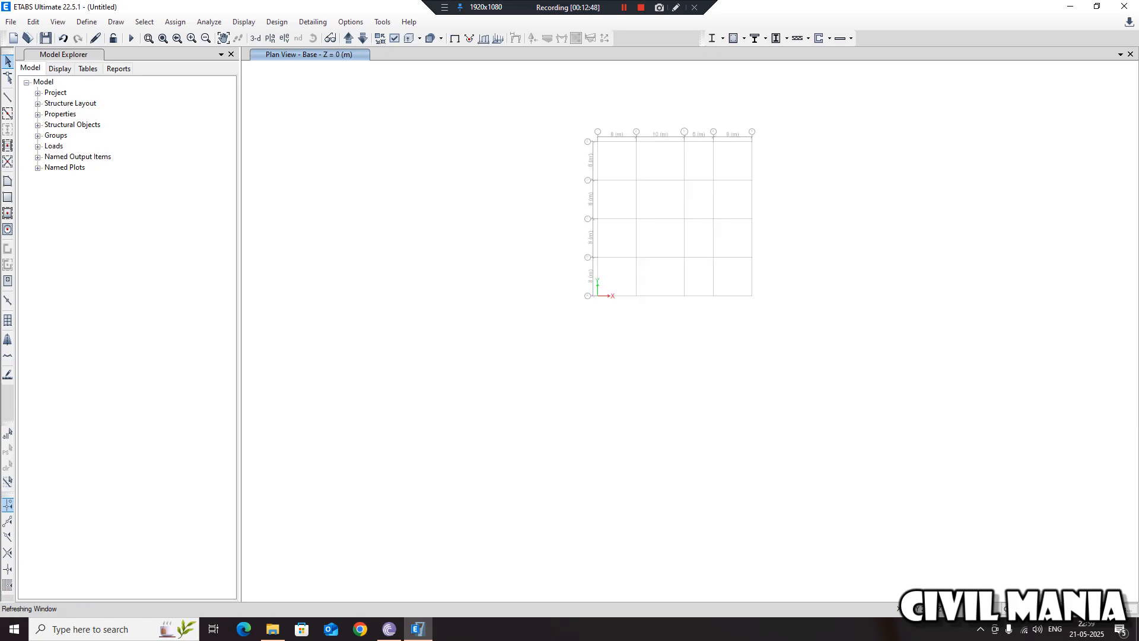
Step: Open grid system G1 for modification and change its name to qqG1
scroll(614, 136, "up", 5)
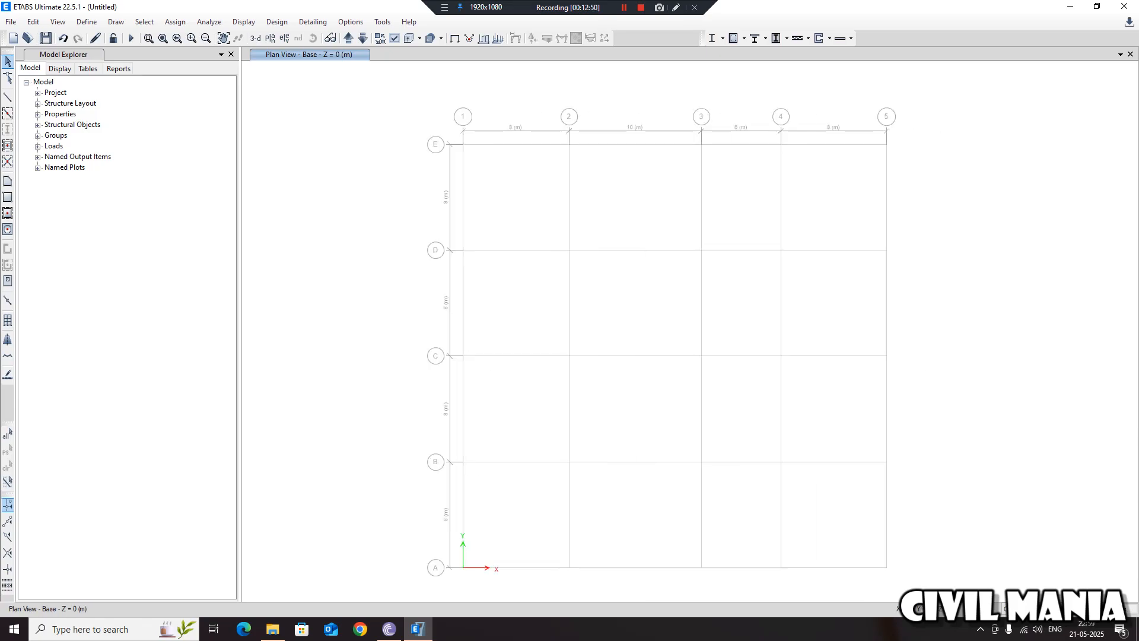
right_click(315, 82)
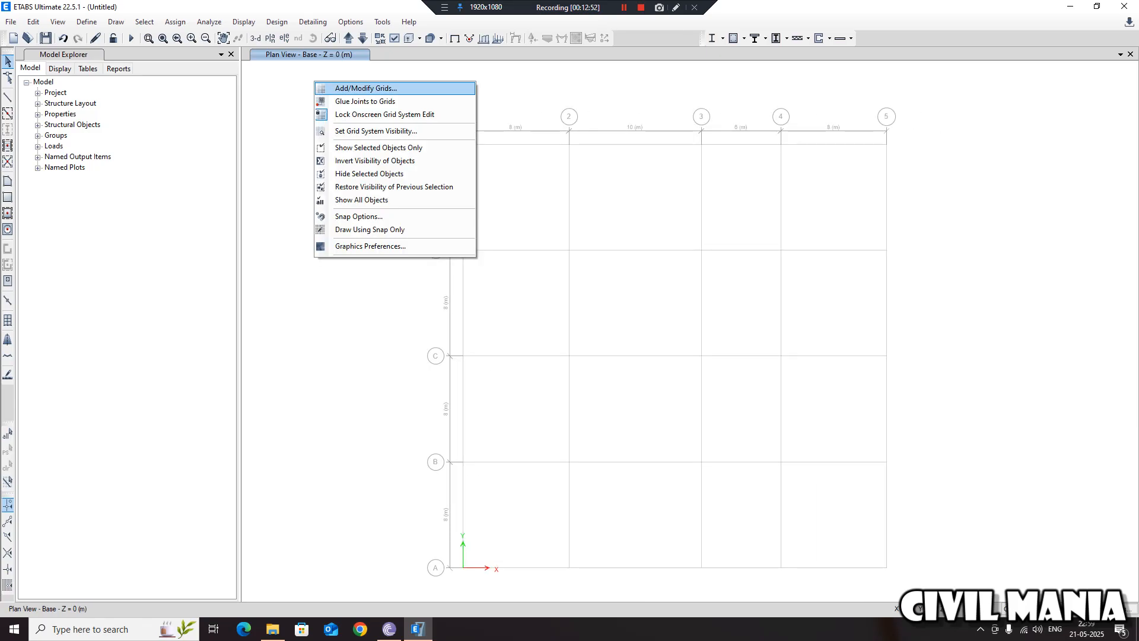
left_click(356, 88)
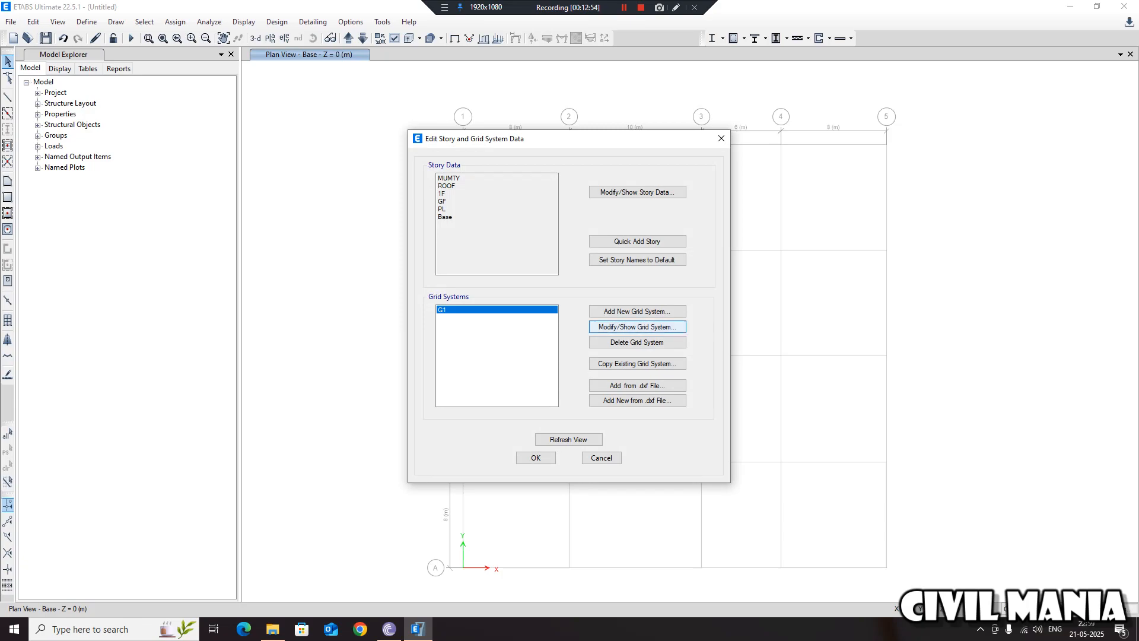
left_click(637, 327)
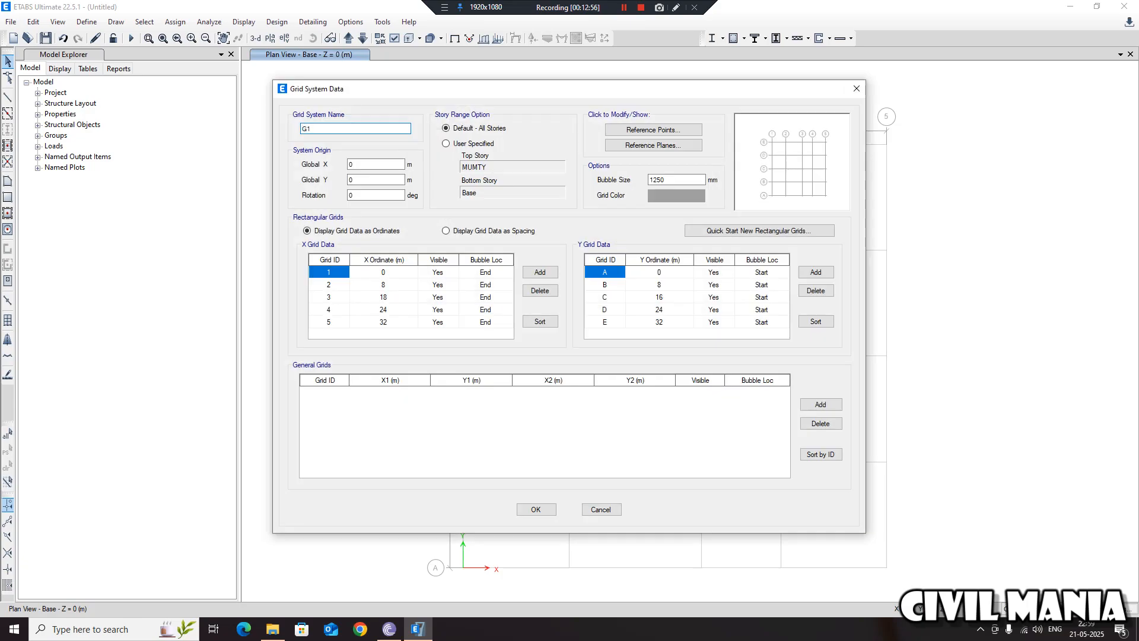
type("qq")
Step: Set the Y ordinates of grid lines B, C, D and E to 6, 12, 18 and 36 m, and accept the grid changes
left_click(659, 285)
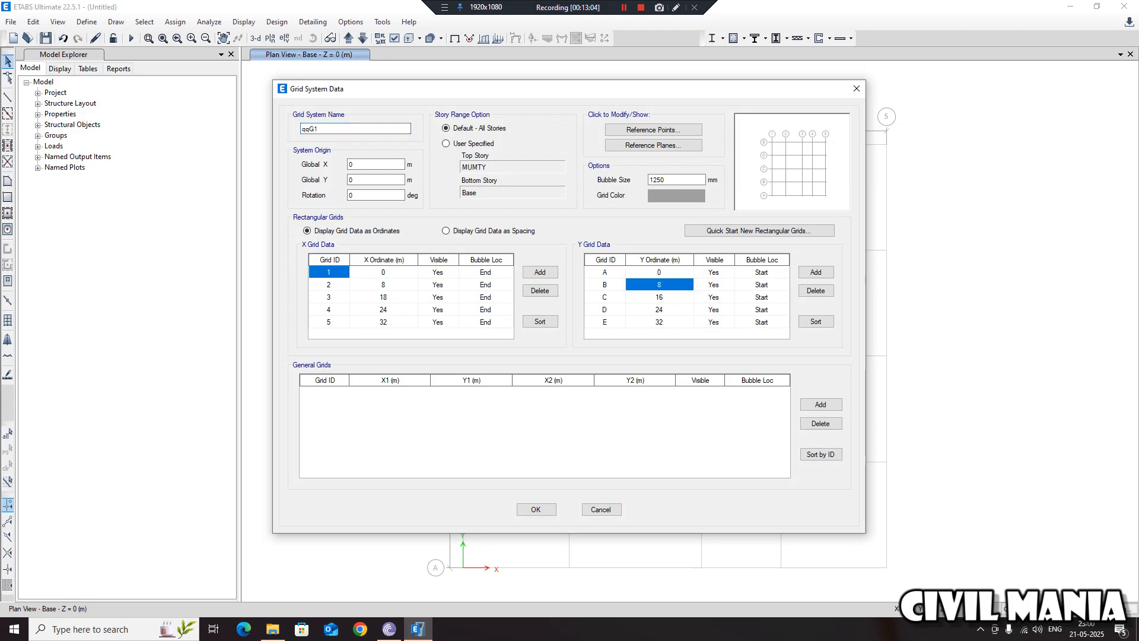
type("6")
key("Return")
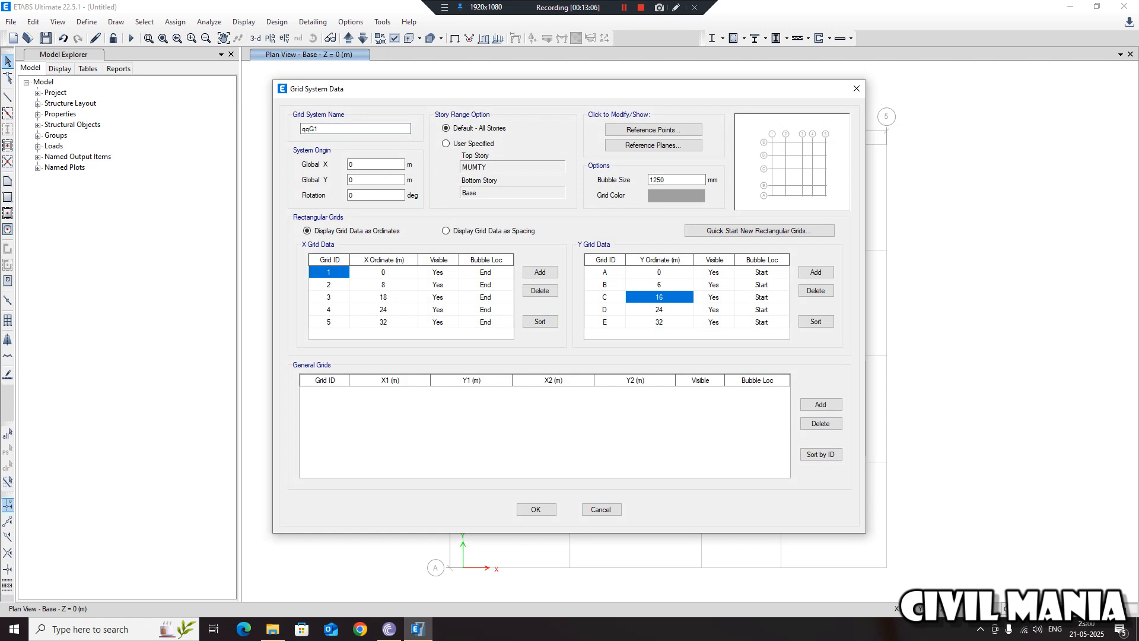
type("12")
key("Return")
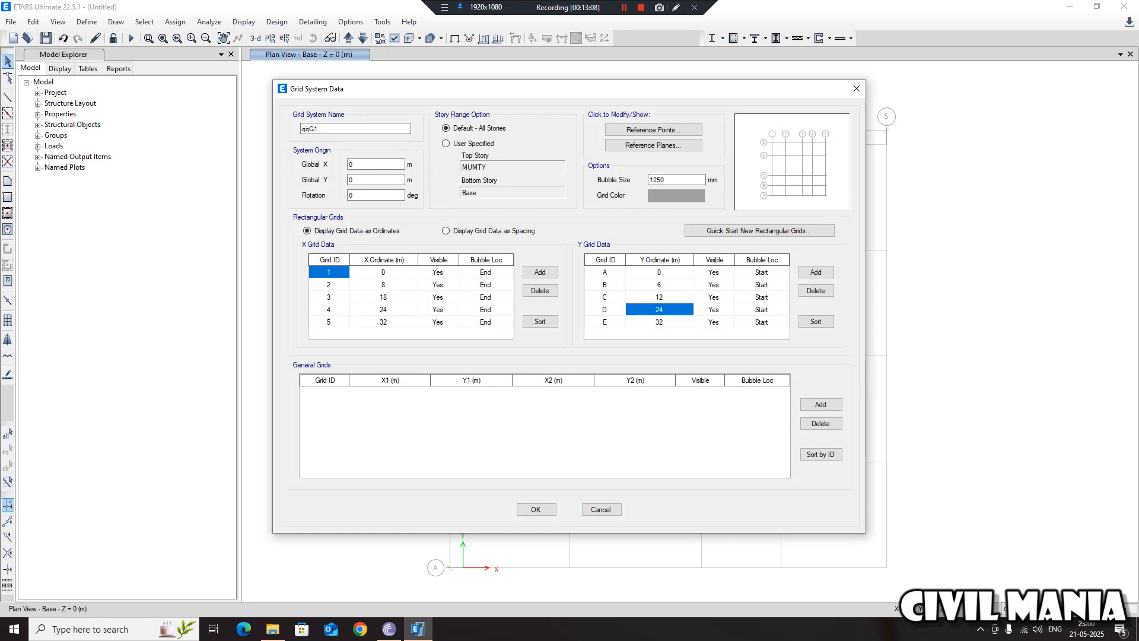
type("18")
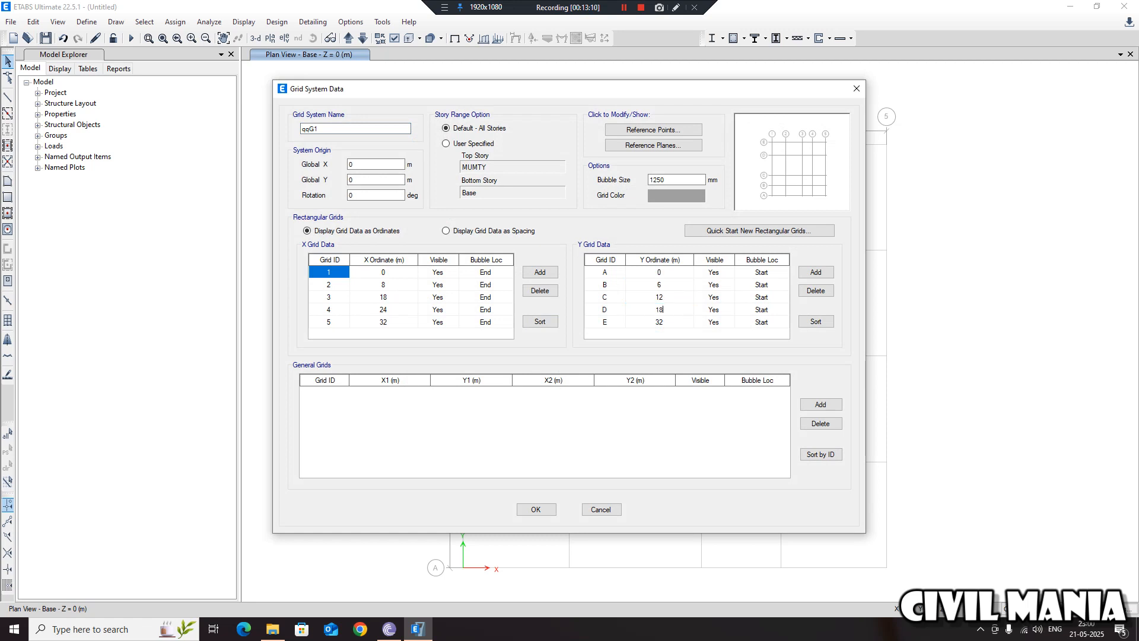
key("Return")
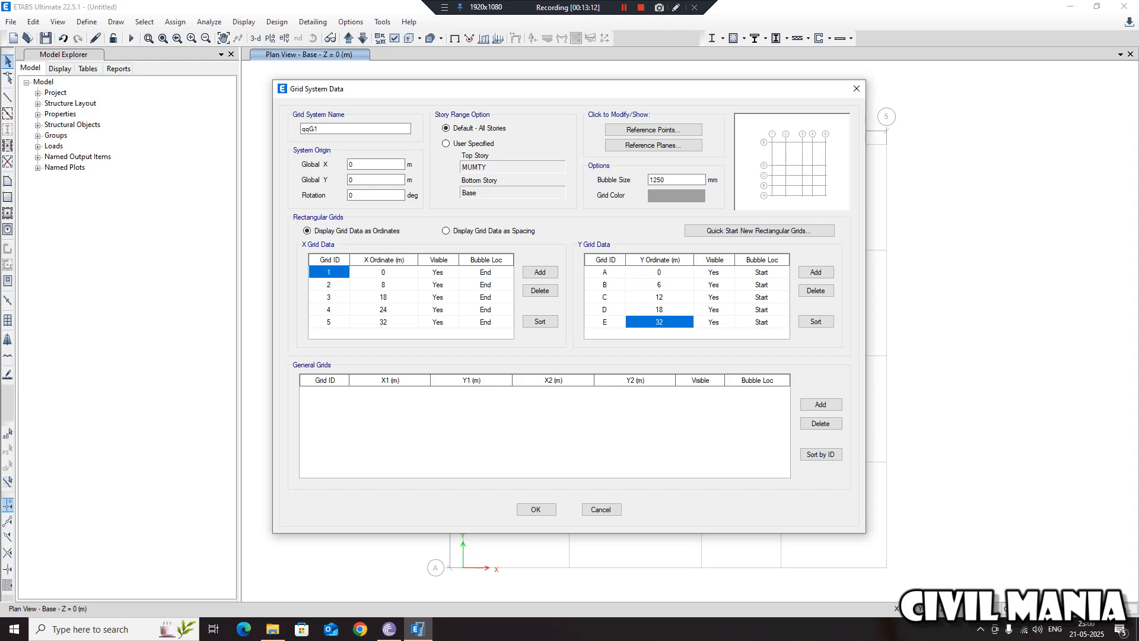
type("36")
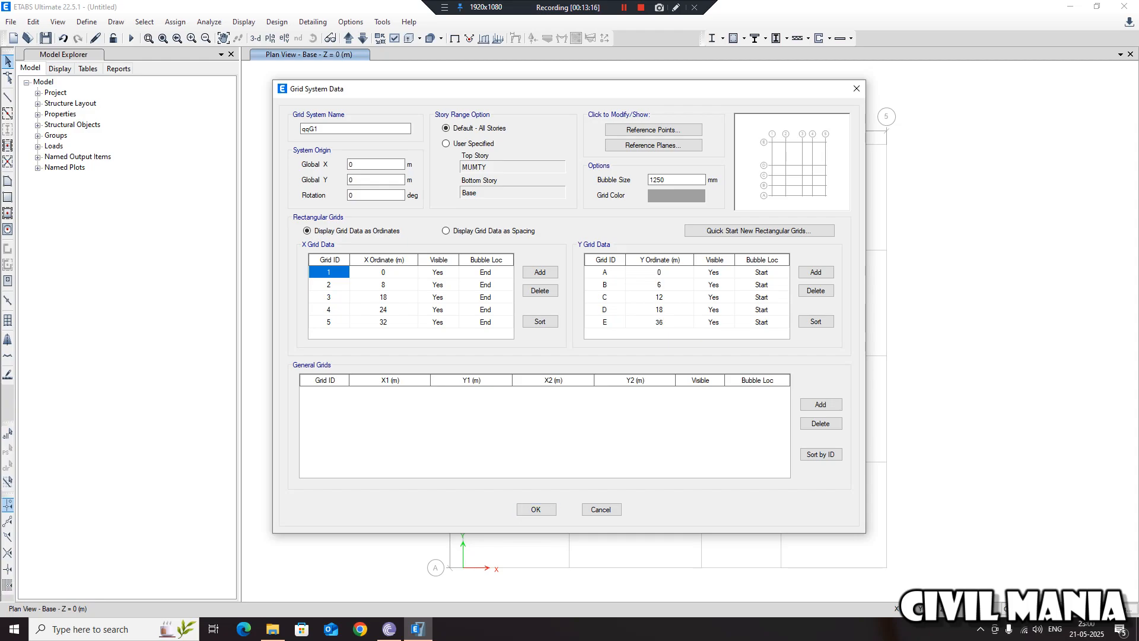
left_click(536, 509)
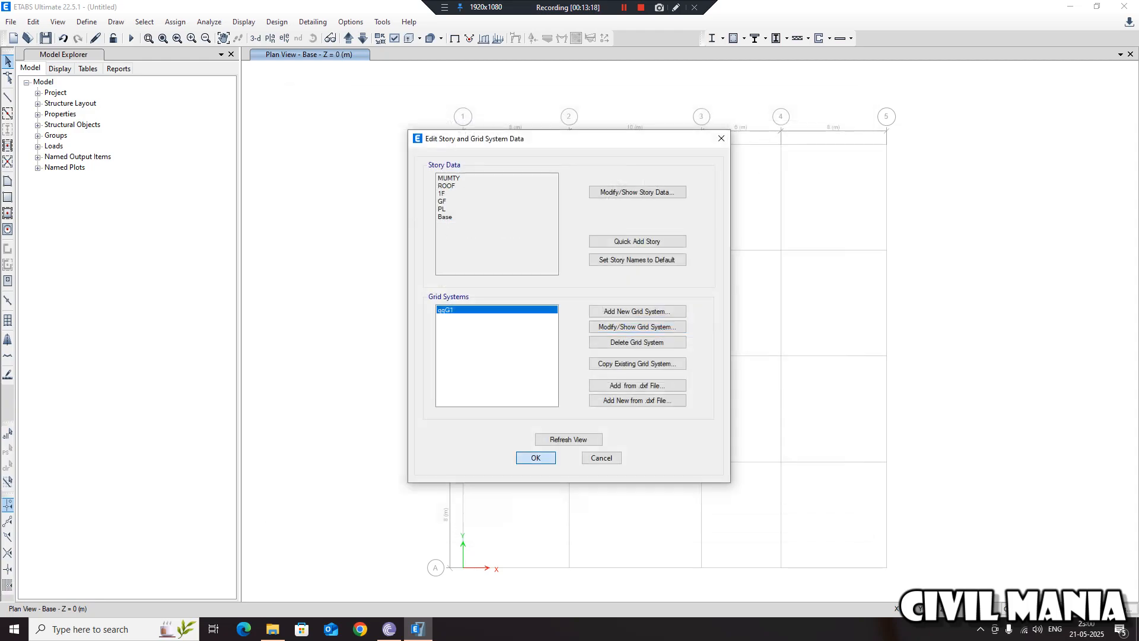
left_click(536, 458)
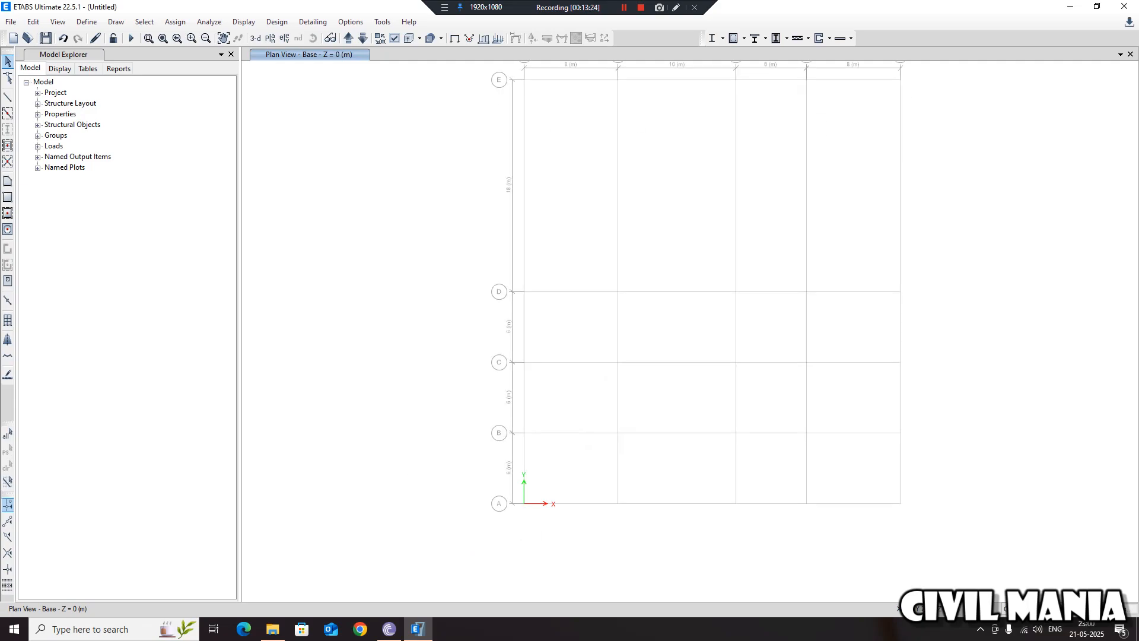
Step: Review the story and grid system lists again and leave them without making changes
scroll(695, 226, "down", 3)
right_click(433, 152)
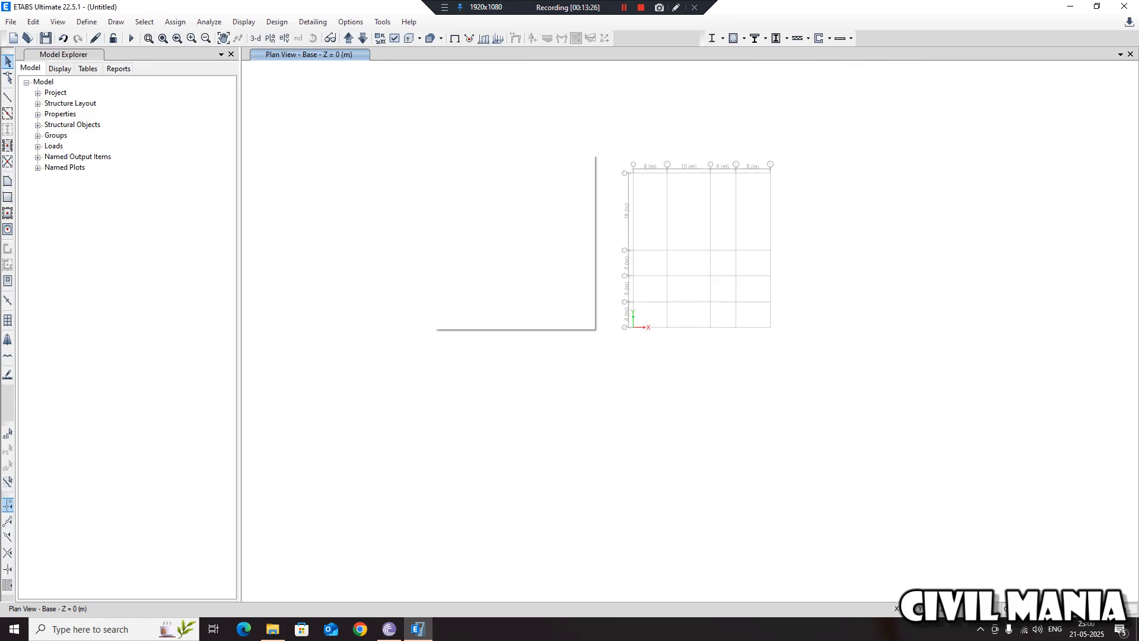
left_click(484, 159)
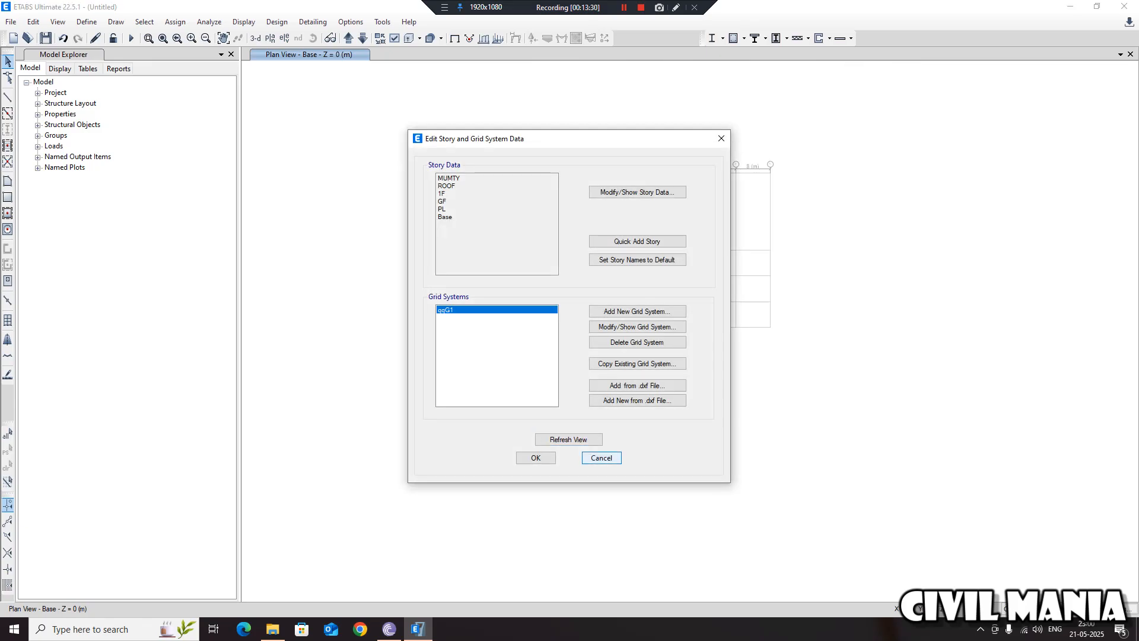
left_click(601, 457)
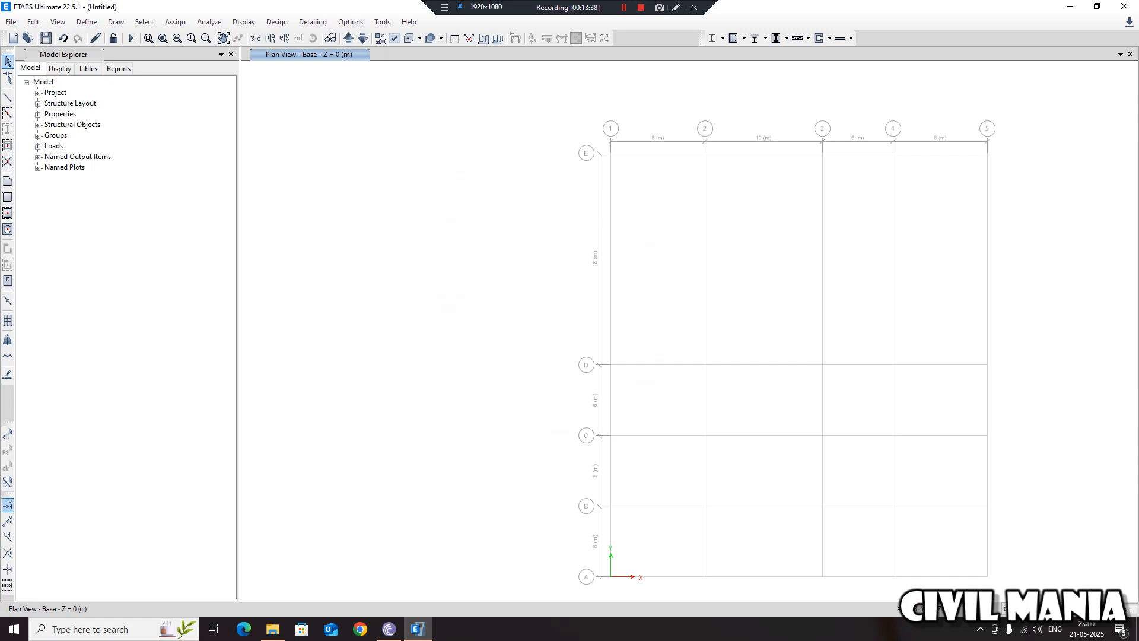
scroll(710, 237, "down", 5)
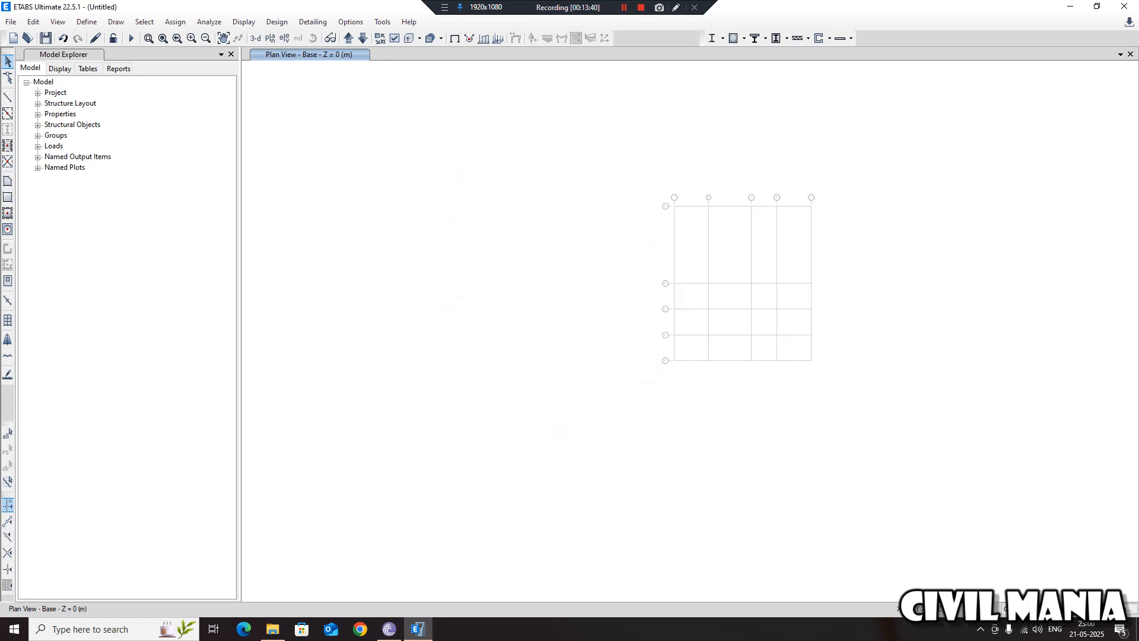
middle_click_drag(710, 237, 584, 207)
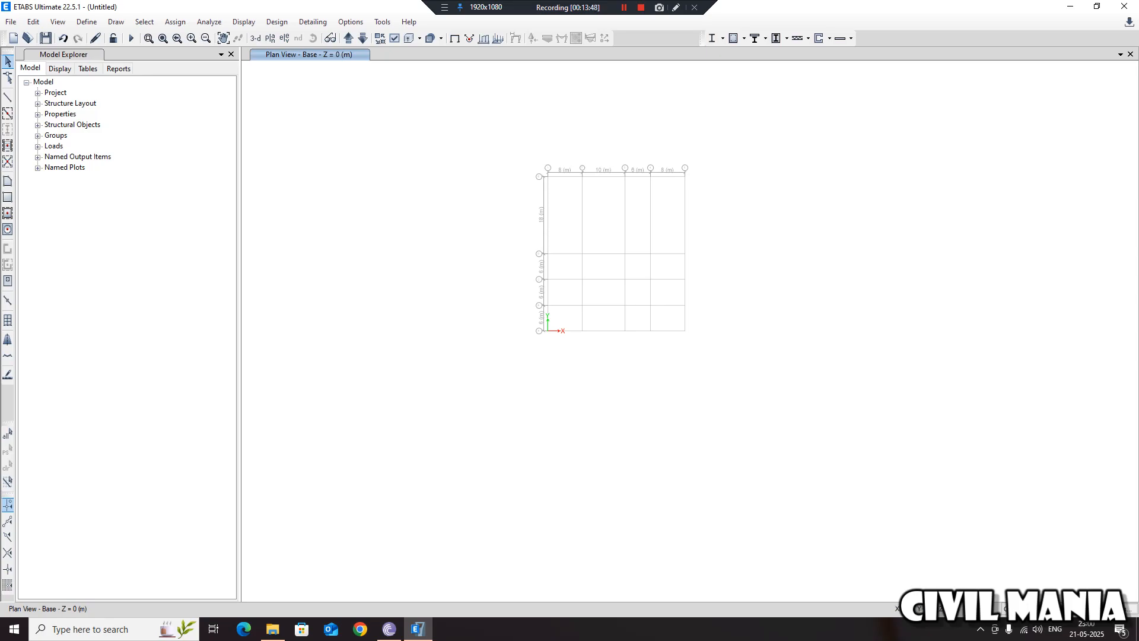
left_click(86, 22)
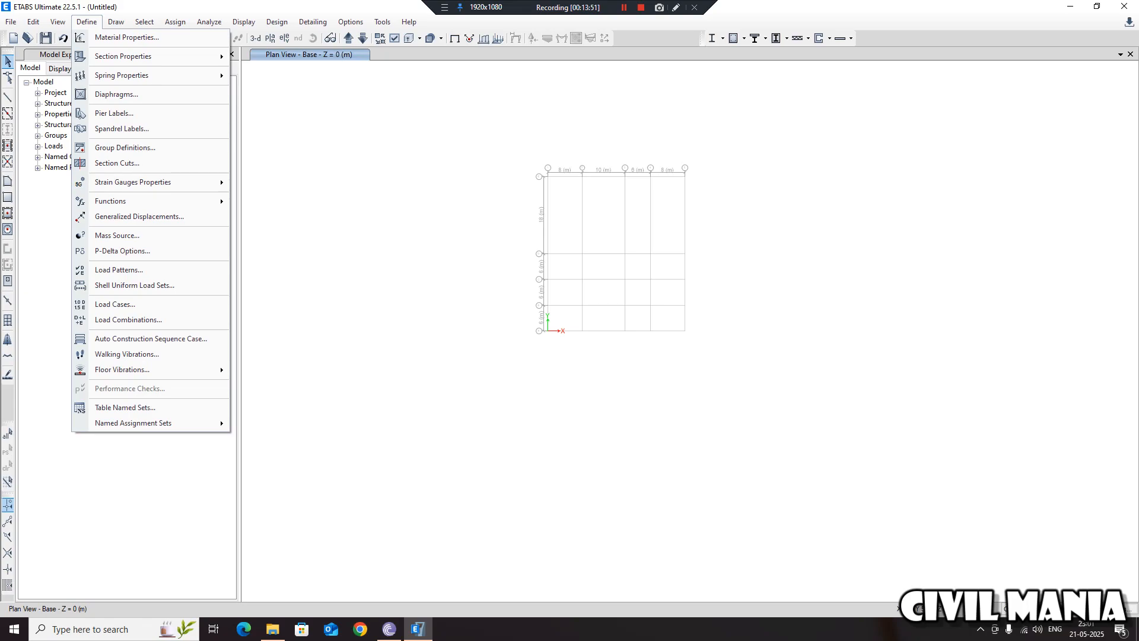
key("Escape")
left_click(87, 22)
left_click(86, 22)
left_click(87, 22)
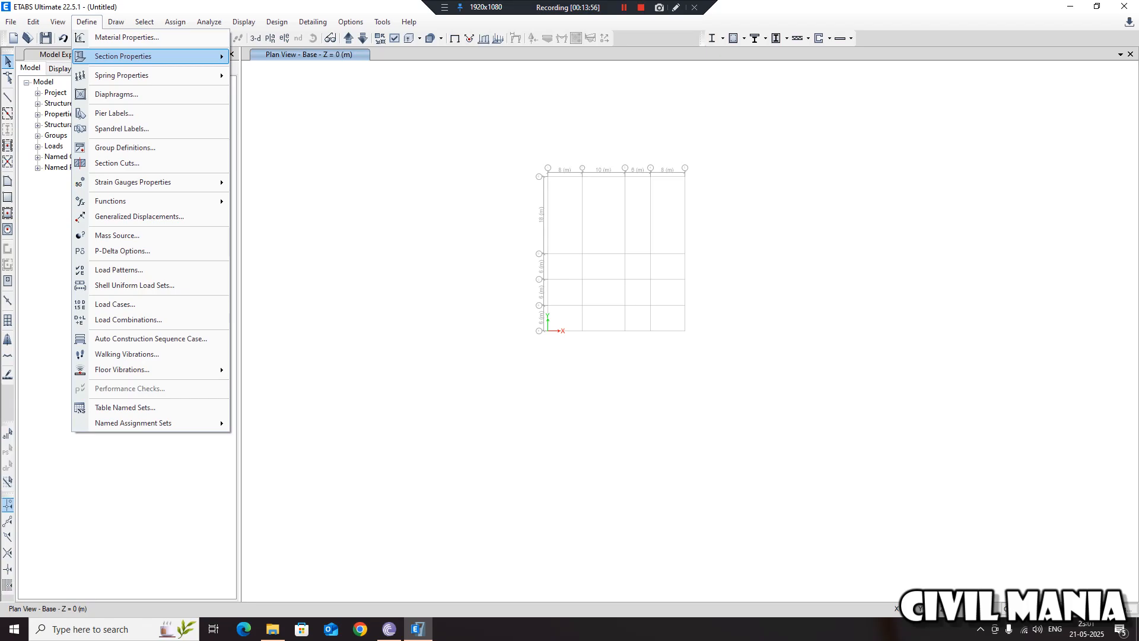
mouse_move(124, 56)
key("Escape")
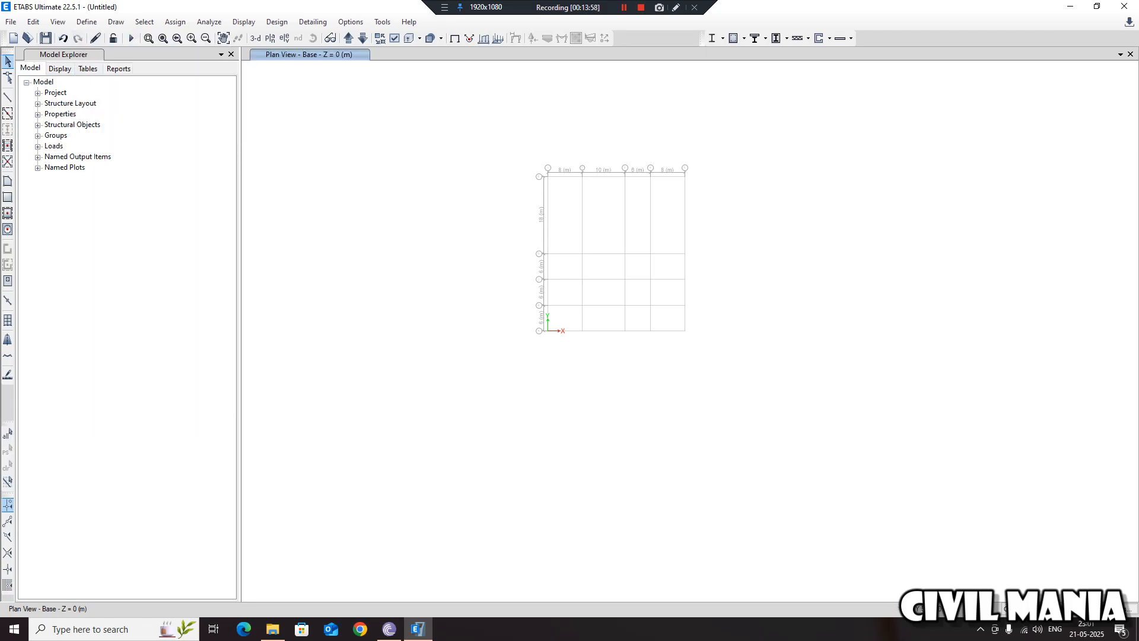